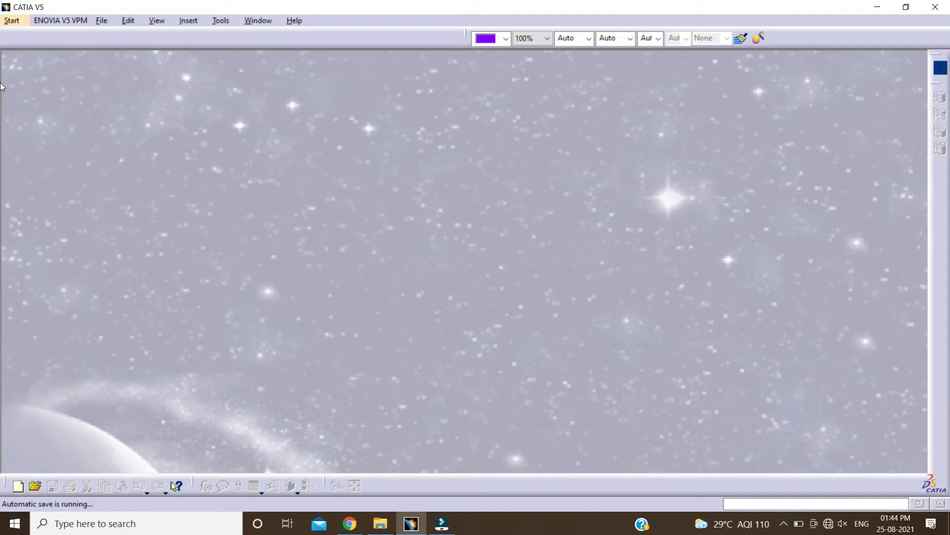
Create a new part in the Part Design workbench, keeping the name Part1 and leaving hybrid design off
{"action": "left_click", "coordinate": [12, 20]}
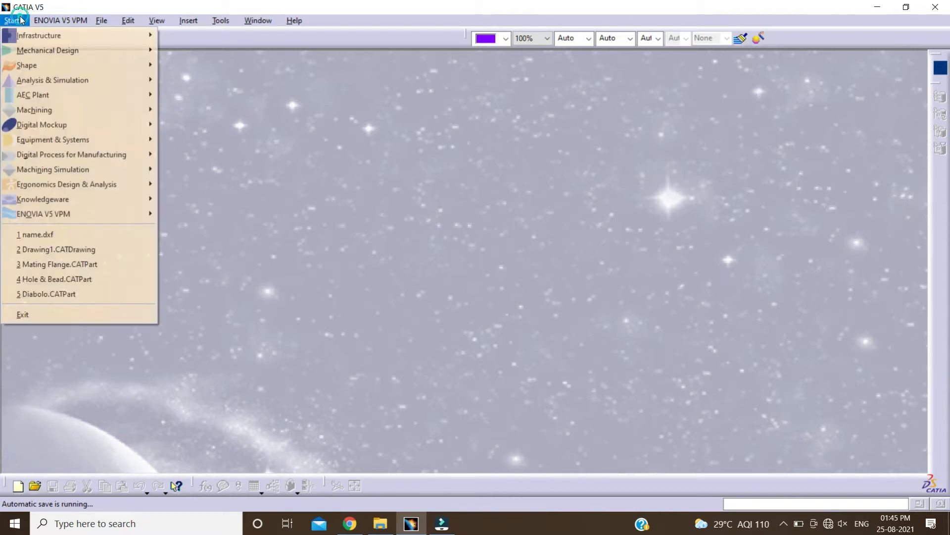
{"action": "mouse_move", "coordinate": [77, 51]}
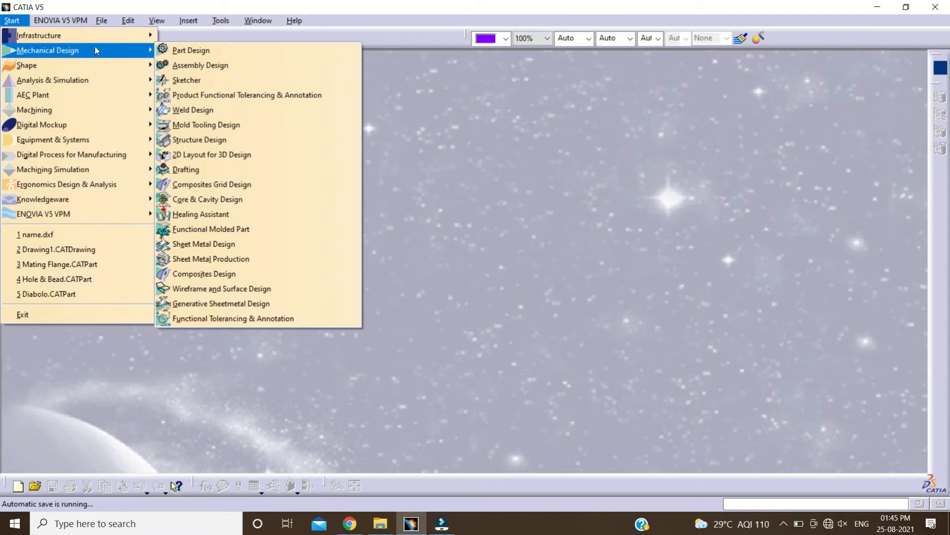
{"action": "left_click", "coordinate": [241, 50]}
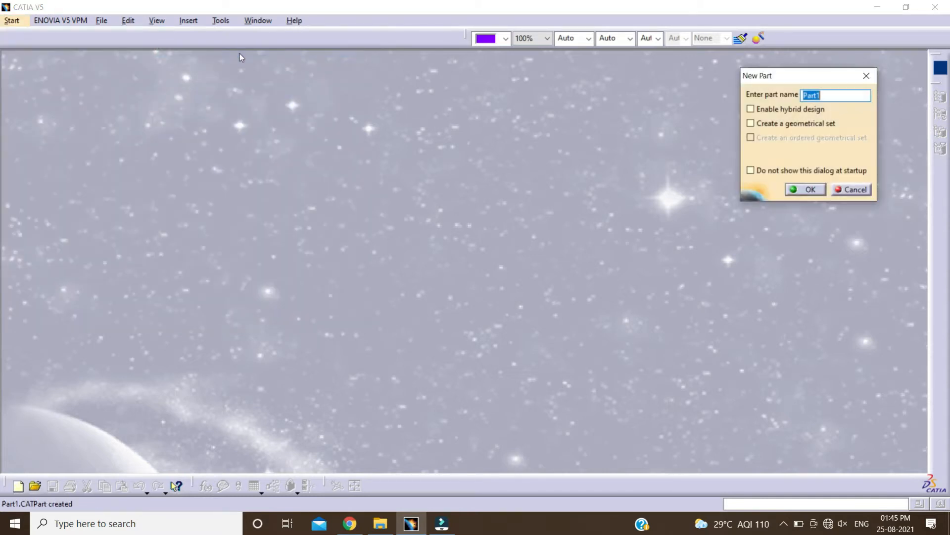
{"action": "left_click", "coordinate": [812, 190]}
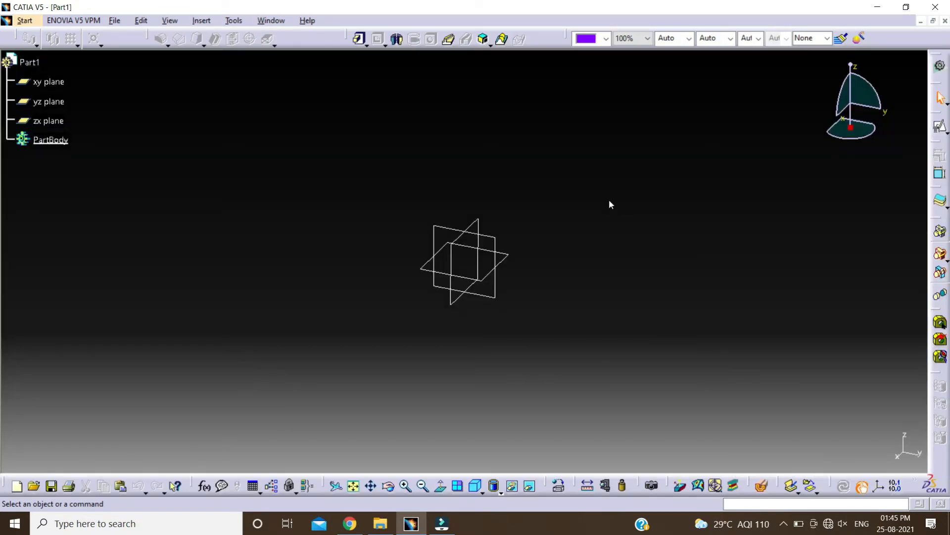
Open a positioned sketch on the yz plane with the default positioning
{"action": "left_click", "coordinate": [939, 130]}
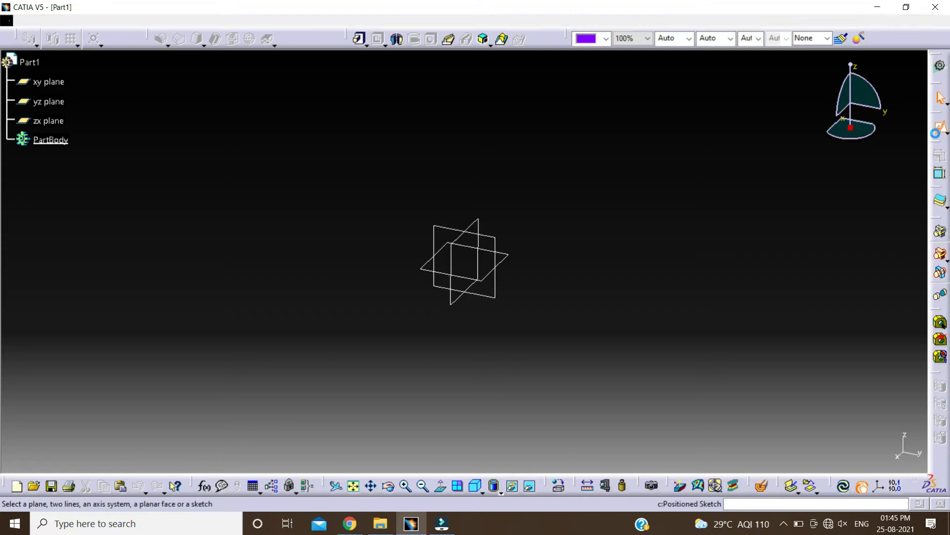
{"action": "left_click", "coordinate": [488, 295]}
{"action": "left_click", "coordinate": [770, 346]}
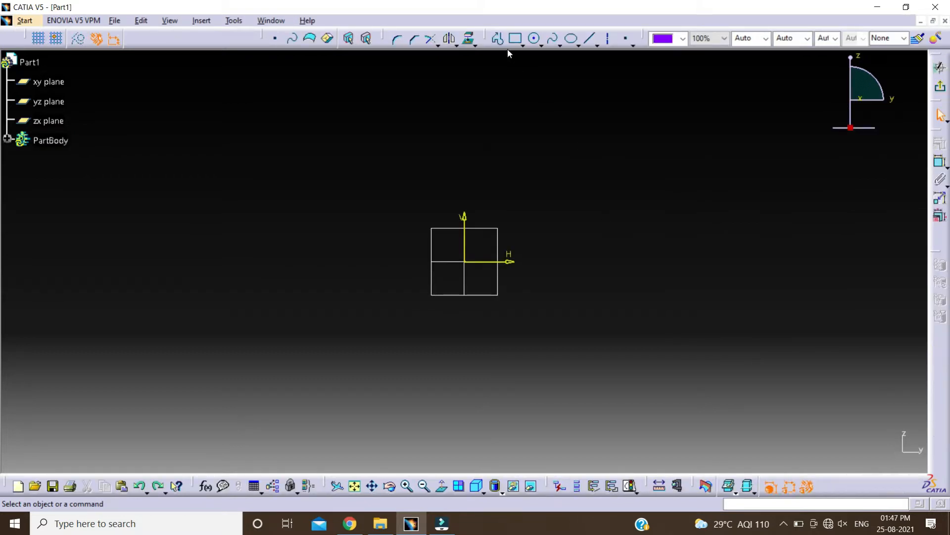
Sketch a closed stepped profile beside the positive H side of the origin, about 153 mm tall and 68 mm wide, with a central outward projection
{"action": "left_click", "coordinate": [498, 38]}
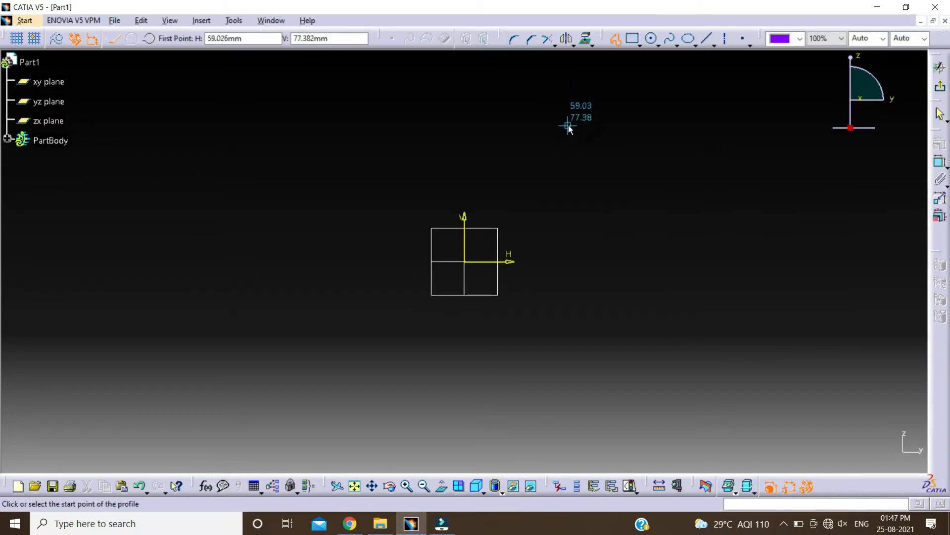
{"action": "left_click", "coordinate": [568, 125]}
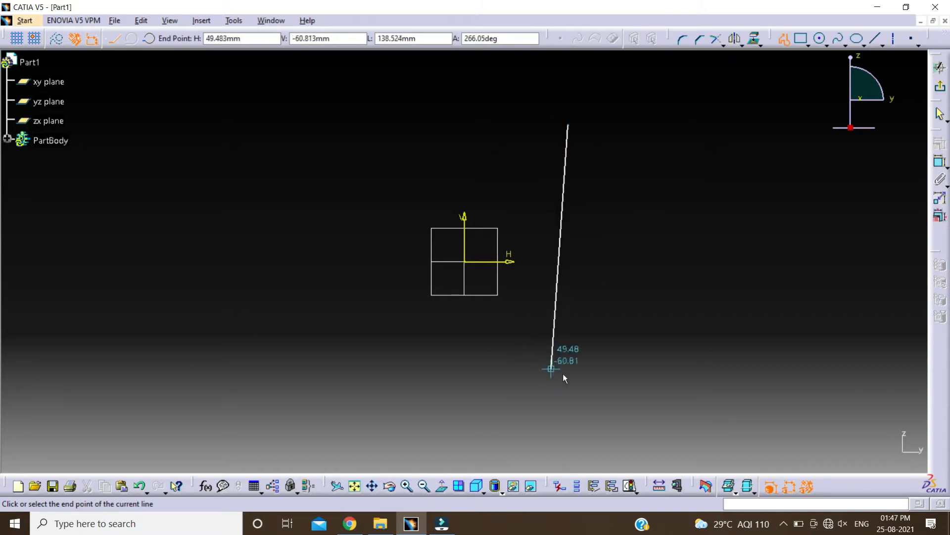
{"action": "left_click", "coordinate": [568, 395]}
{"action": "left_click", "coordinate": [631, 395]}
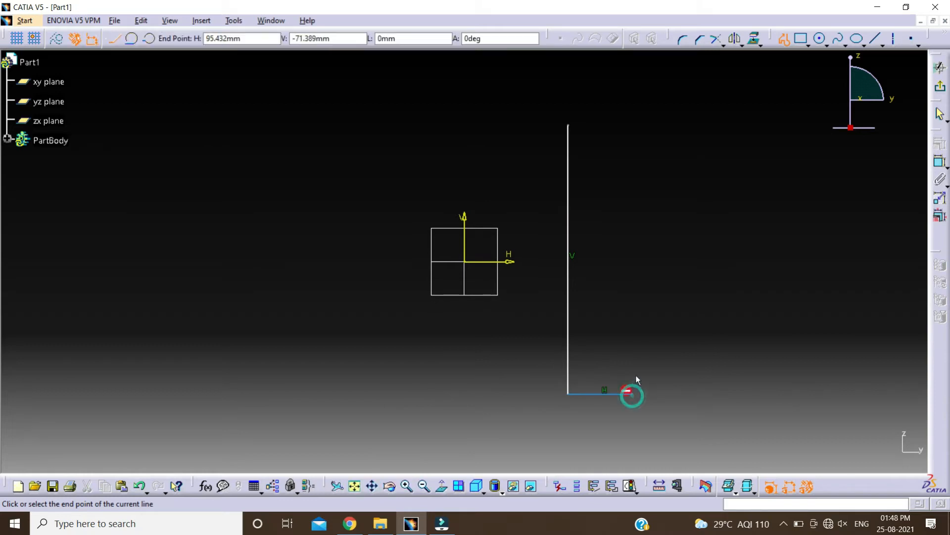
{"action": "left_click", "coordinate": [632, 312]}
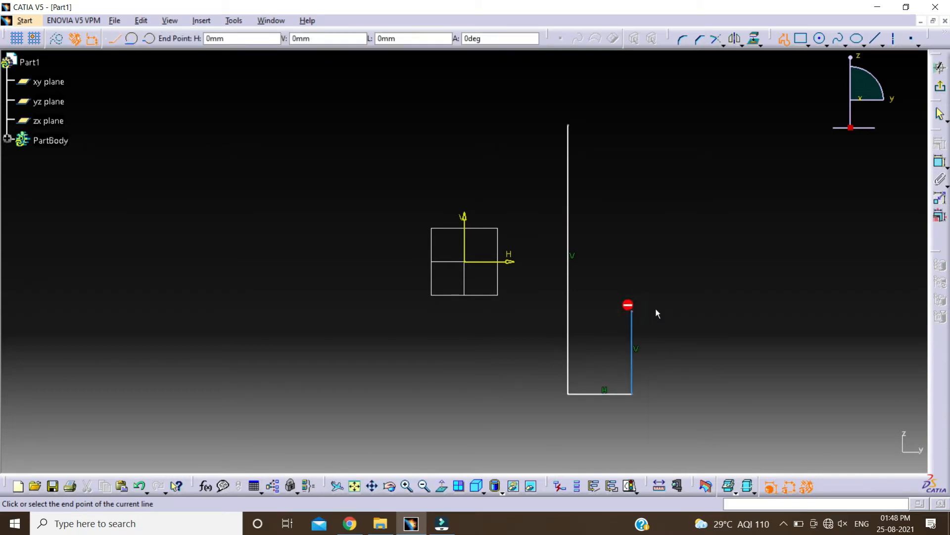
{"action": "left_click", "coordinate": [688, 312]}
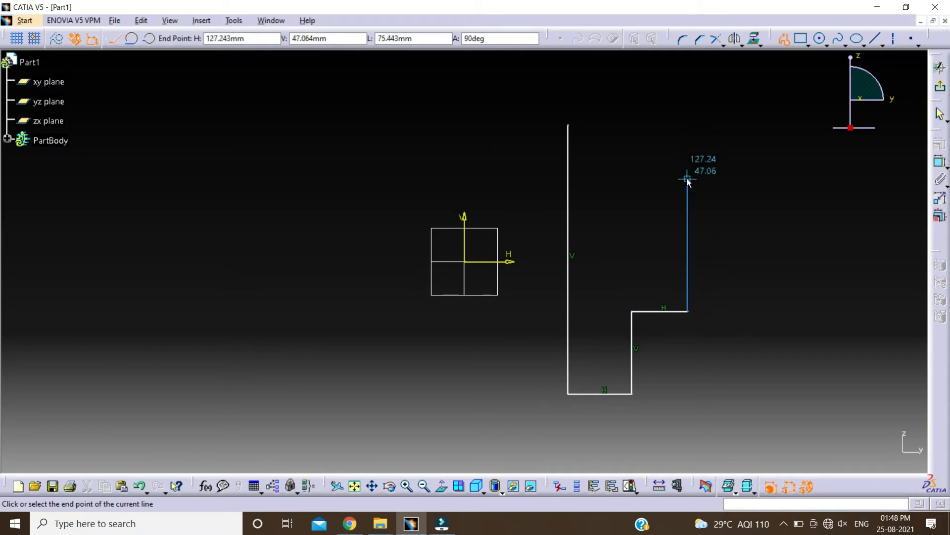
{"action": "left_click", "coordinate": [688, 184]}
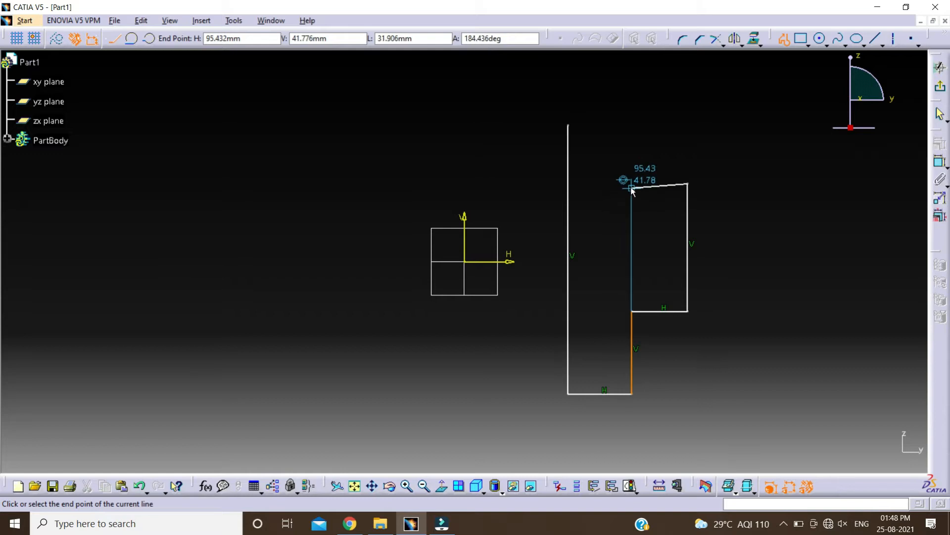
{"action": "left_click", "coordinate": [632, 184]}
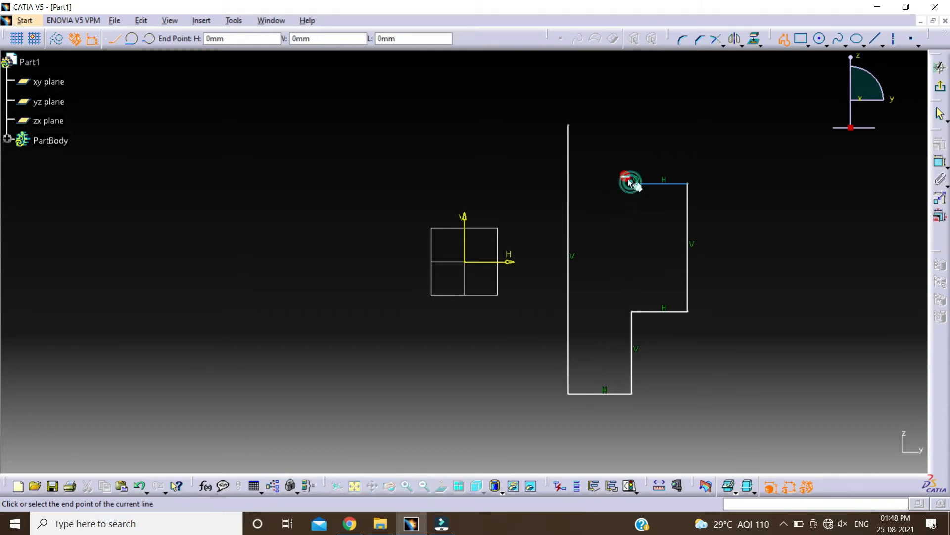
{"action": "left_click", "coordinate": [635, 127]}
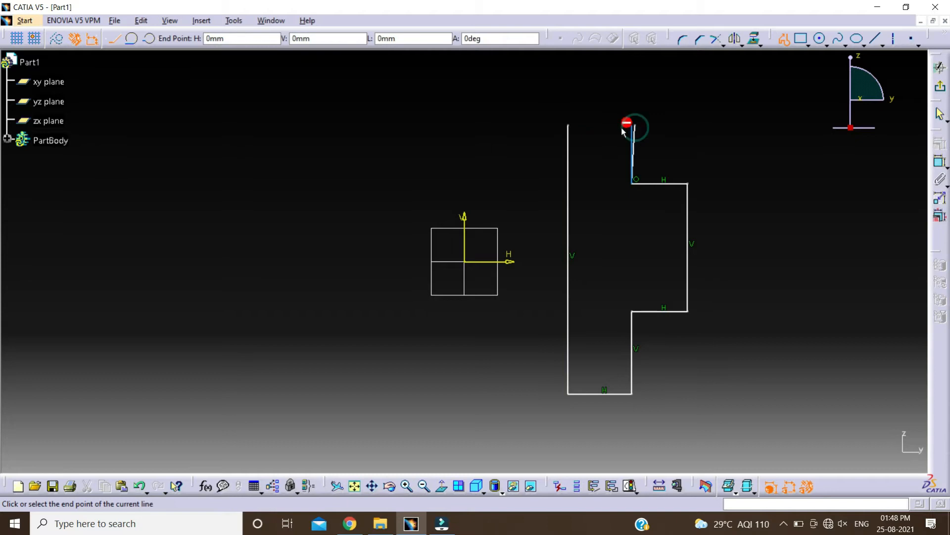
{"action": "left_click", "coordinate": [568, 125]}
{"action": "left_click", "coordinate": [589, 143]}
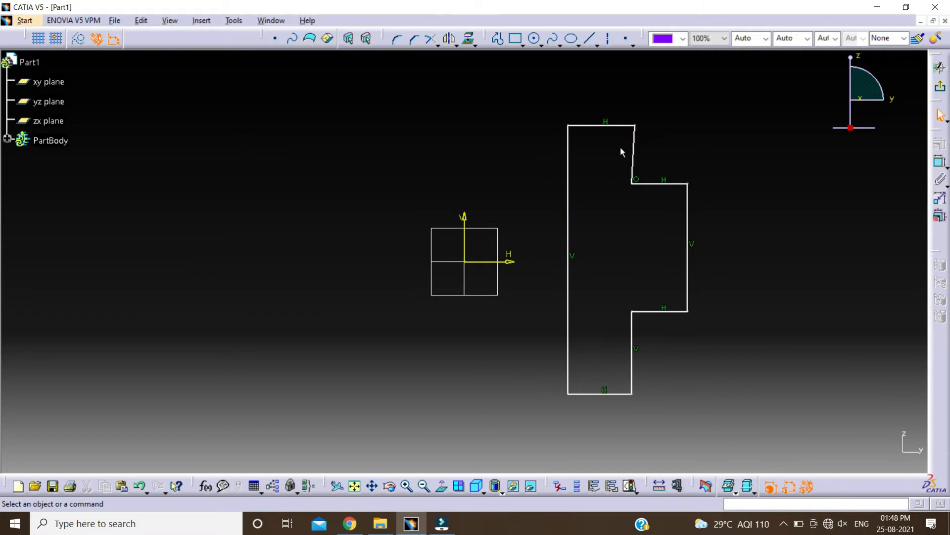
Constrain the slightly slanted short upper edge of the stepped profile to be vertical
{"action": "right_click", "coordinate": [637, 153]}
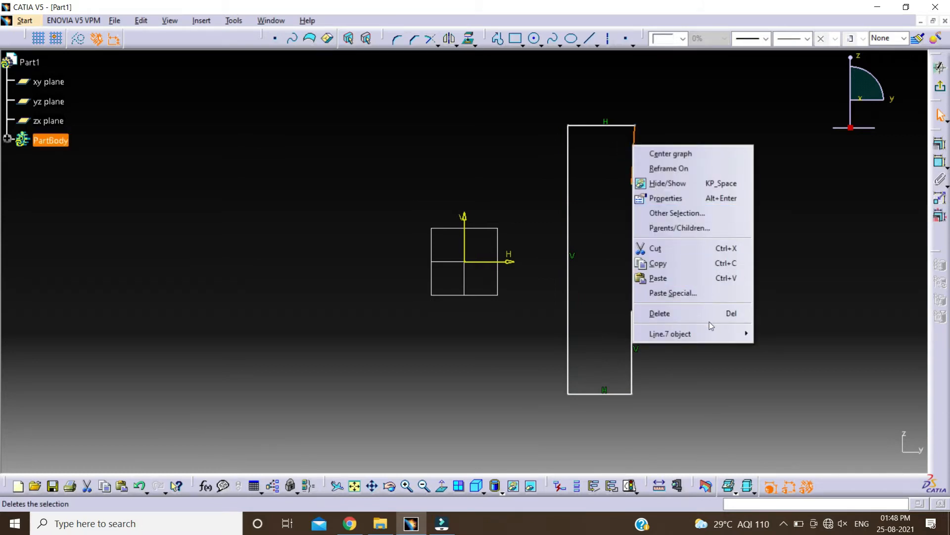
{"action": "mouse_move", "coordinate": [720, 335]}
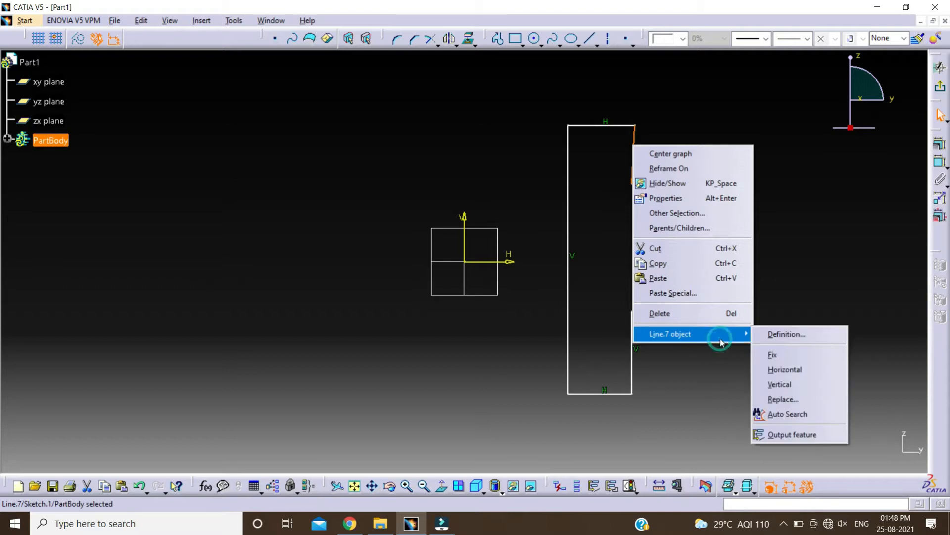
{"action": "left_click", "coordinate": [785, 384]}
{"action": "left_click", "coordinate": [768, 282]}
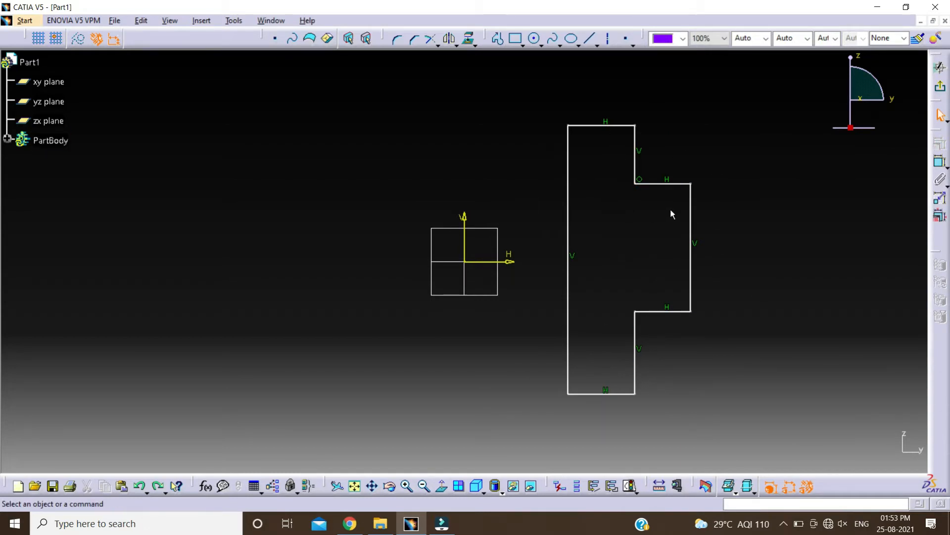
Dimension the short vertical edge below the projection and set its length to 45 mm
{"action": "left_click", "coordinate": [941, 163]}
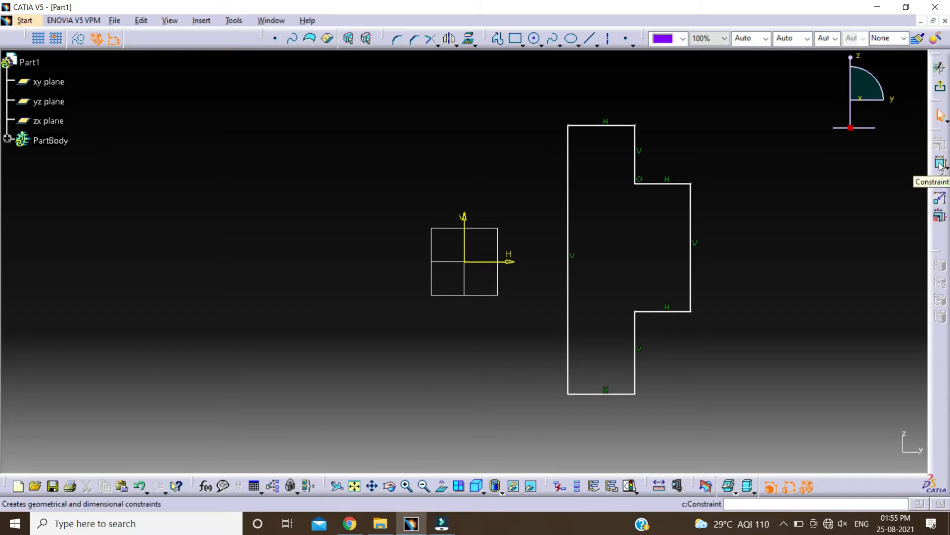
{"action": "left_click", "coordinate": [941, 163]}
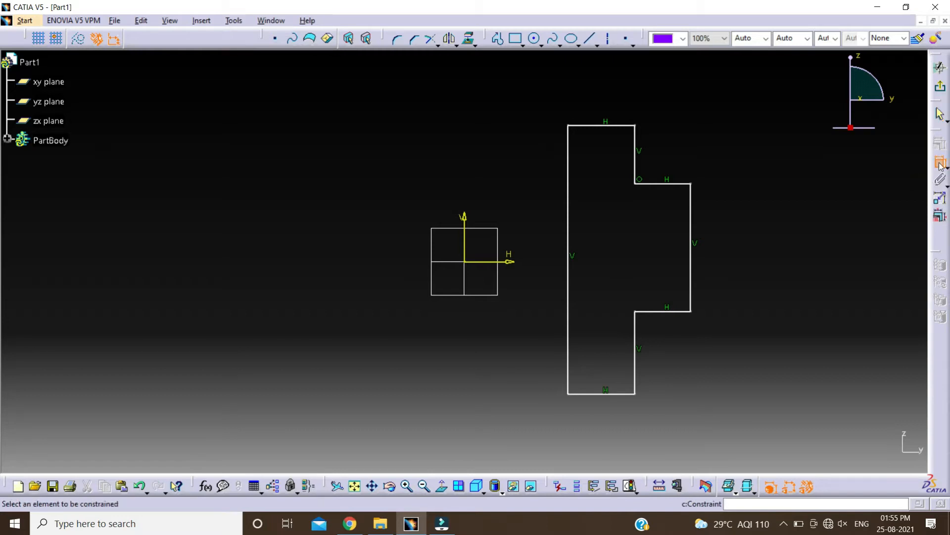
{"action": "left_click", "coordinate": [636, 377]}
{"action": "left_click", "coordinate": [729, 361]}
{"action": "double_click", "coordinate": [727, 355]}
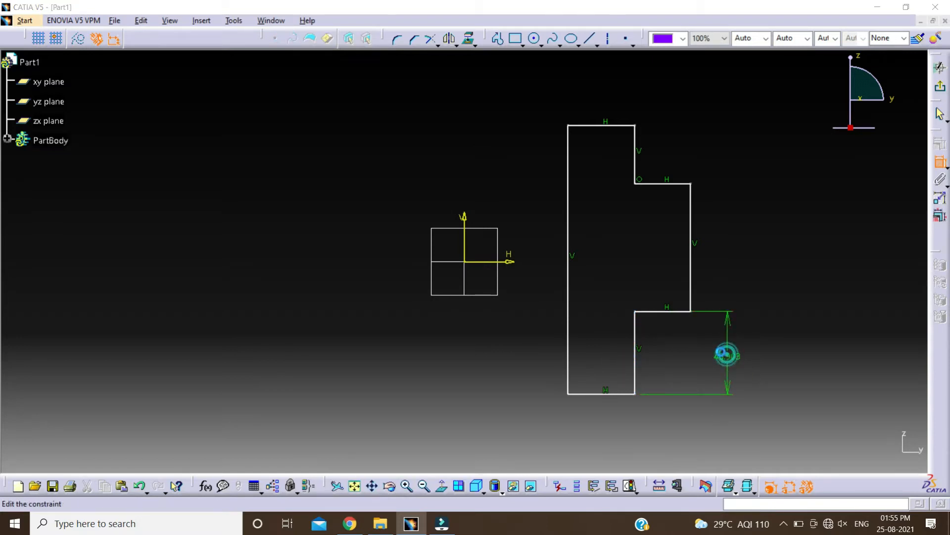
{"action": "type", "text": "45"}
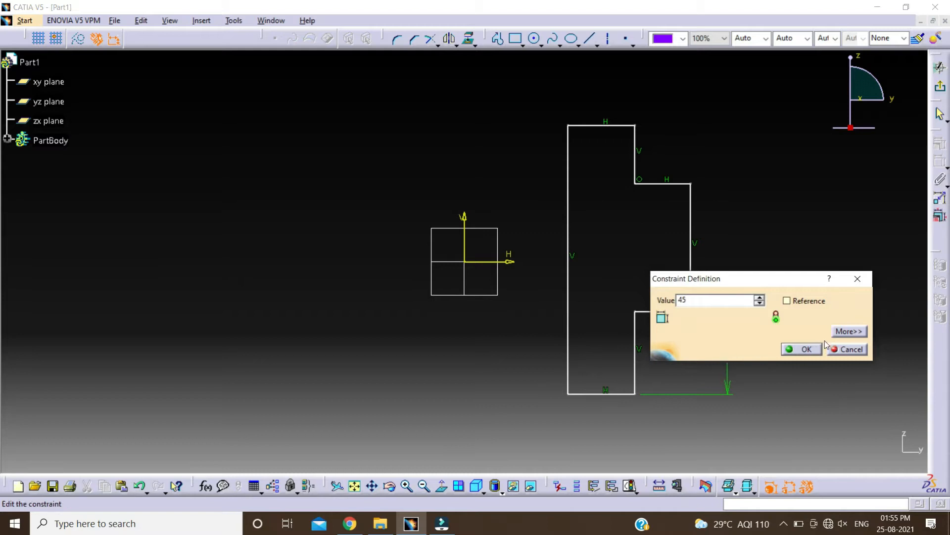
{"action": "left_click", "coordinate": [803, 349]}
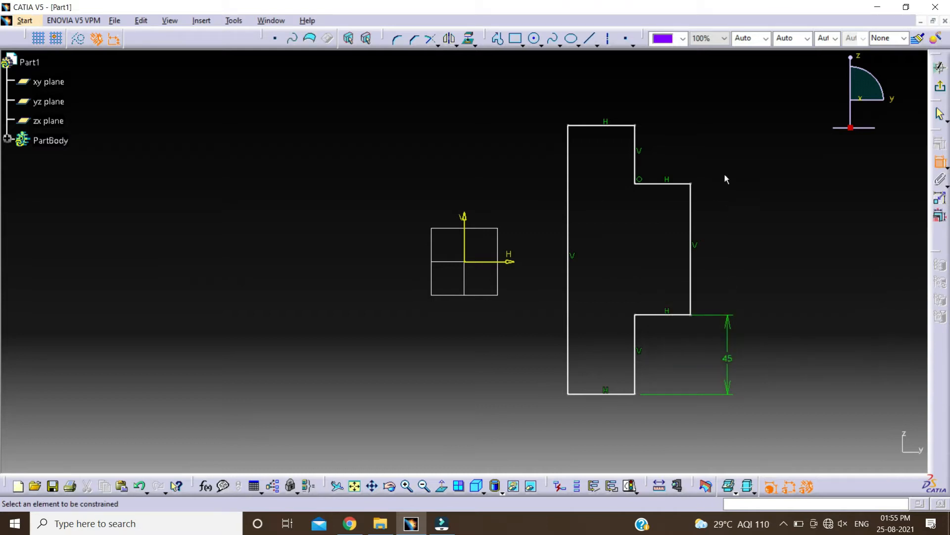
Dimension the short vertical edge above the projection and set its length to 45 mm
{"action": "left_click", "coordinate": [637, 154]}
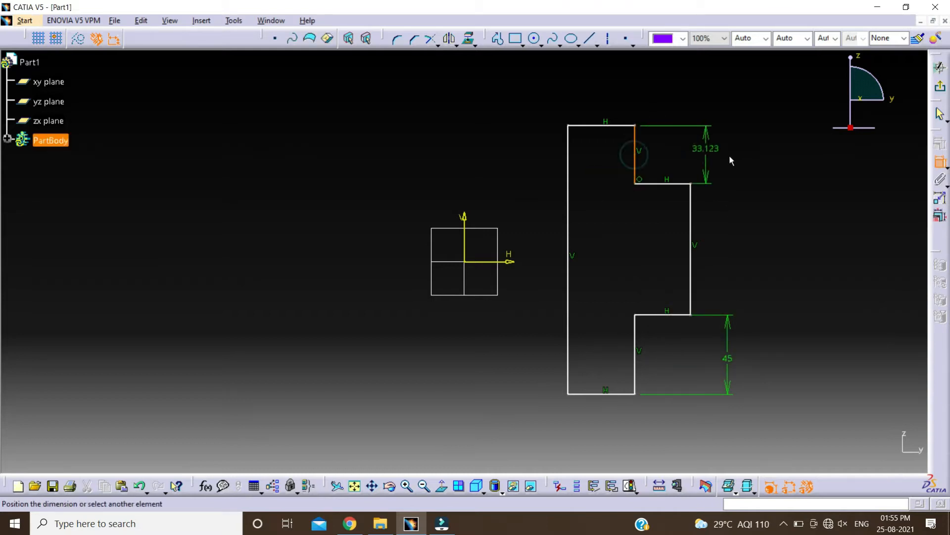
{"action": "left_click", "coordinate": [732, 157]}
{"action": "double_click", "coordinate": [733, 156]}
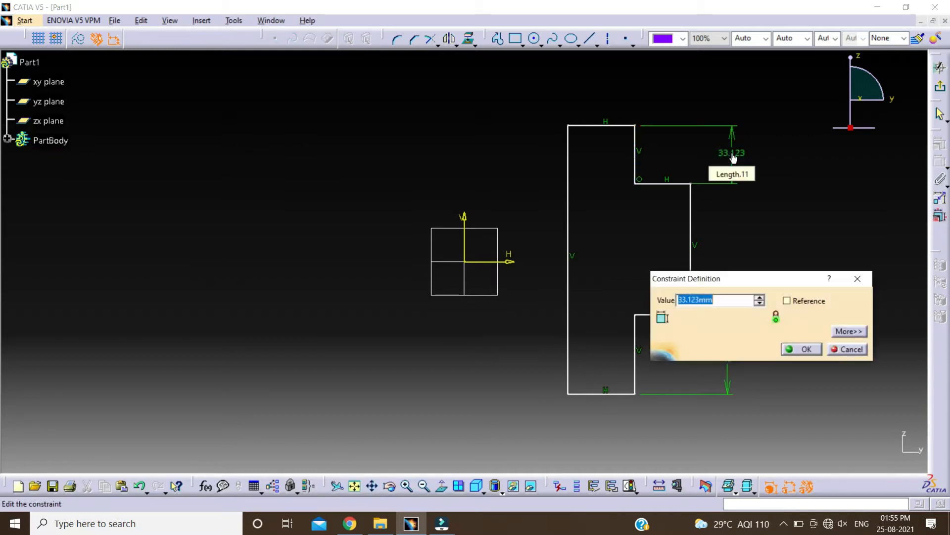
{"action": "type", "text": "45"}
{"action": "left_click", "coordinate": [800, 350]}
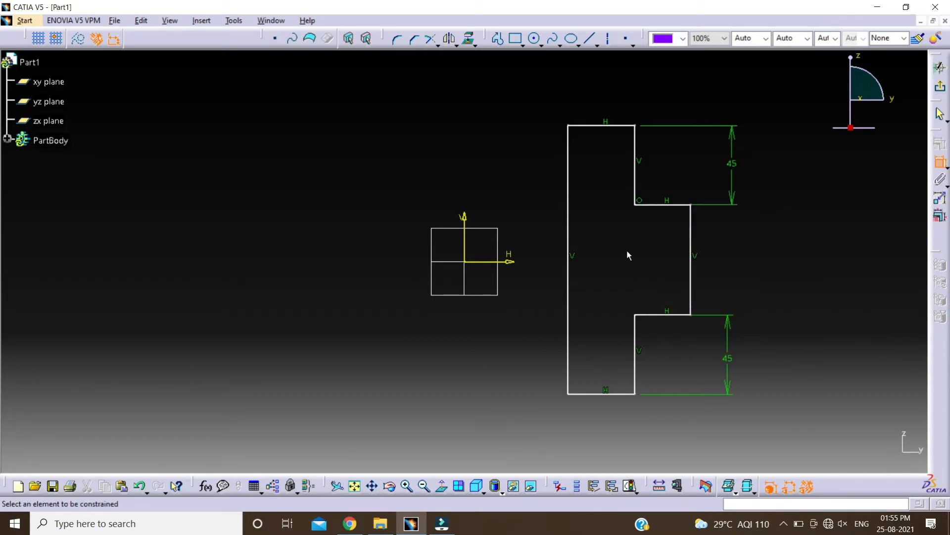
Dimension the profile's long vertical edge and set its length to 150 mm
{"action": "left_click", "coordinate": [569, 278]}
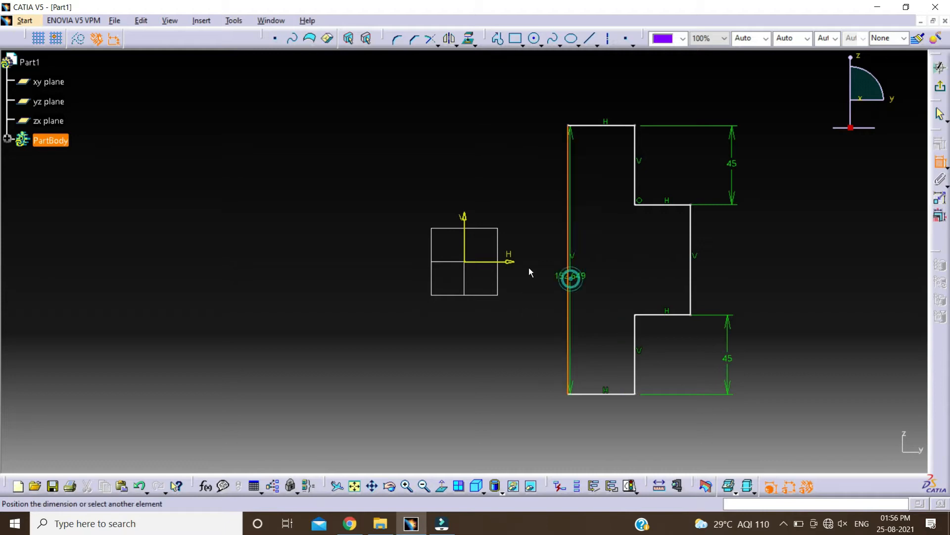
{"action": "left_click", "coordinate": [373, 236]}
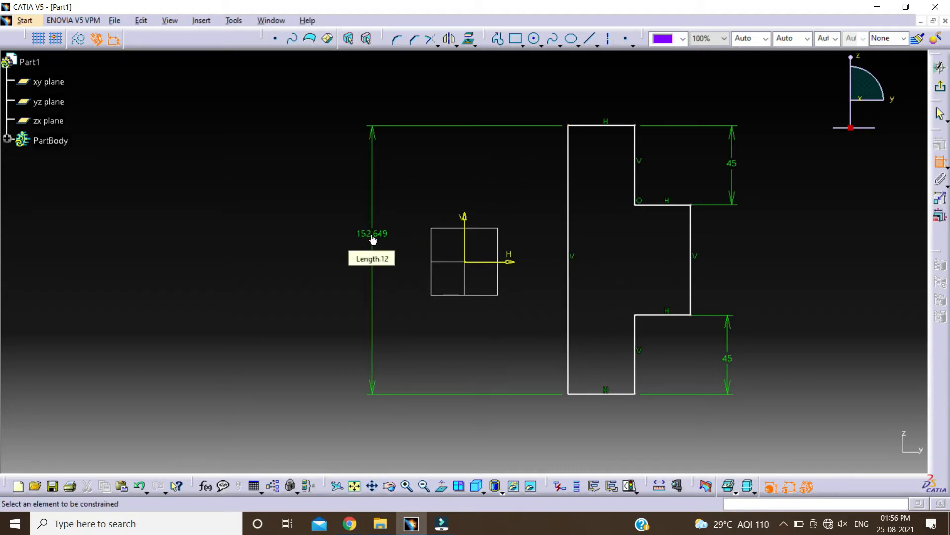
{"action": "double_click", "coordinate": [373, 237]}
{"action": "type", "text": "150"}
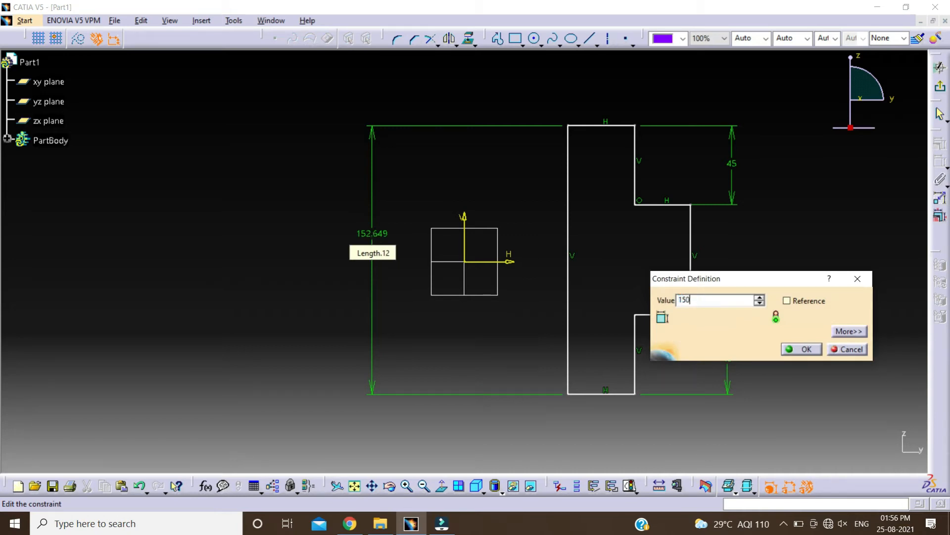
{"action": "left_click", "coordinate": [799, 347]}
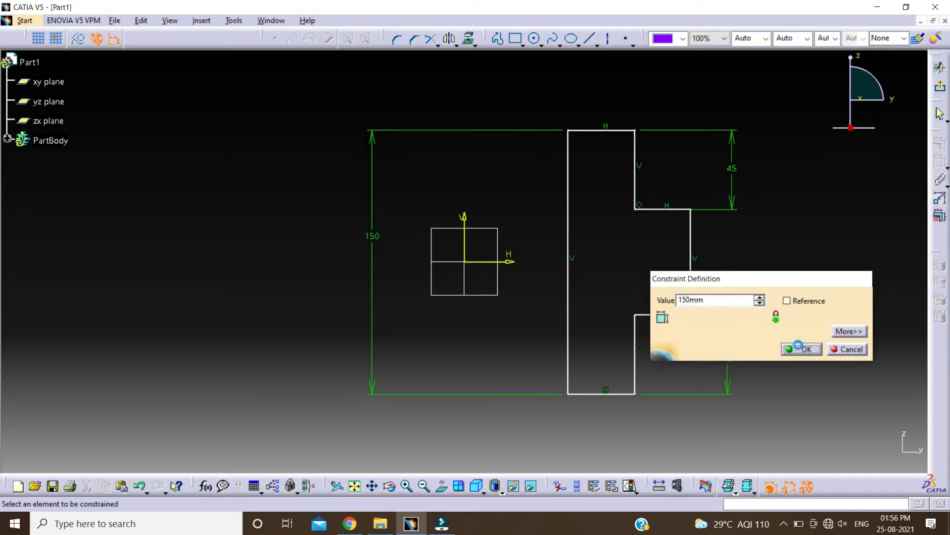
Dimension the distance from the V axis to the profile's long vertical edge and set it to 60 mm
{"action": "left_click", "coordinate": [570, 327]}
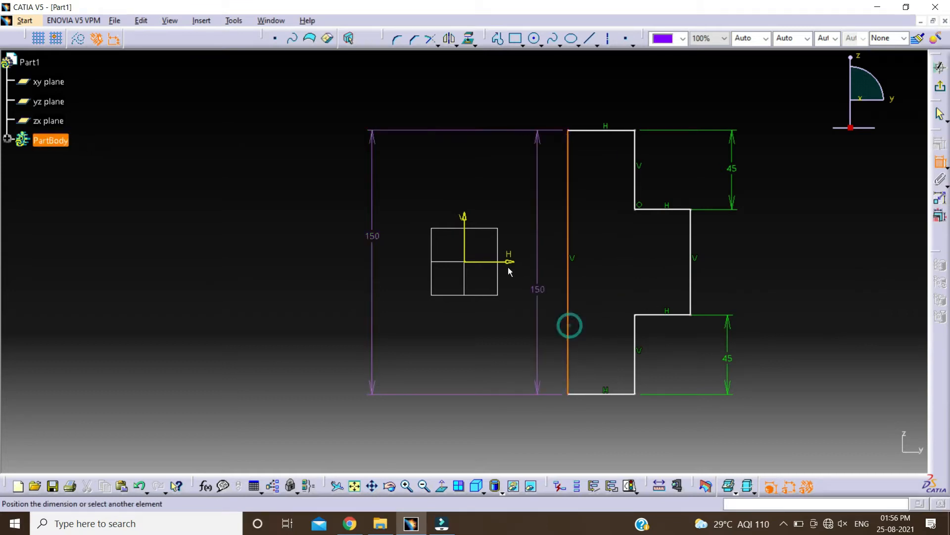
{"action": "left_click", "coordinate": [466, 217]}
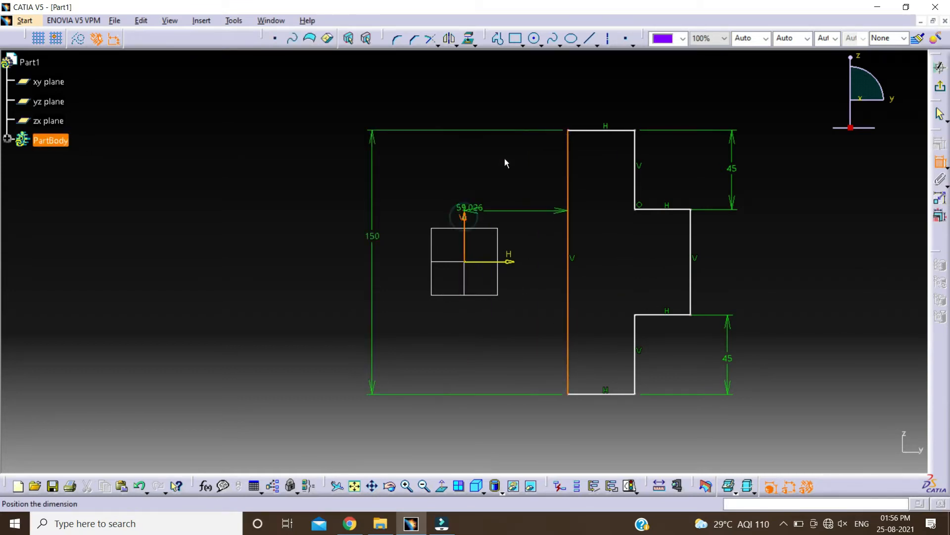
{"action": "double_click", "coordinate": [513, 95]}
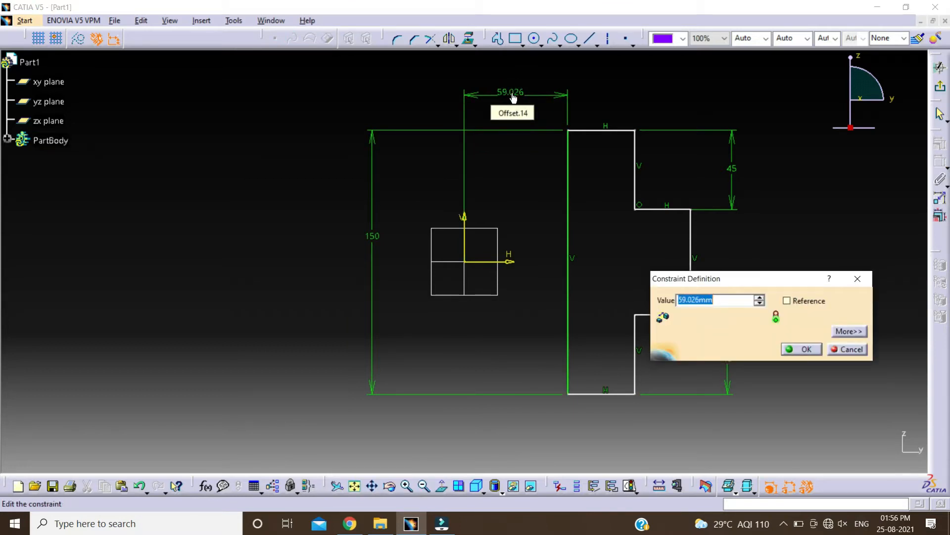
{"action": "type", "text": "60"}
{"action": "left_click", "coordinate": [801, 349]}
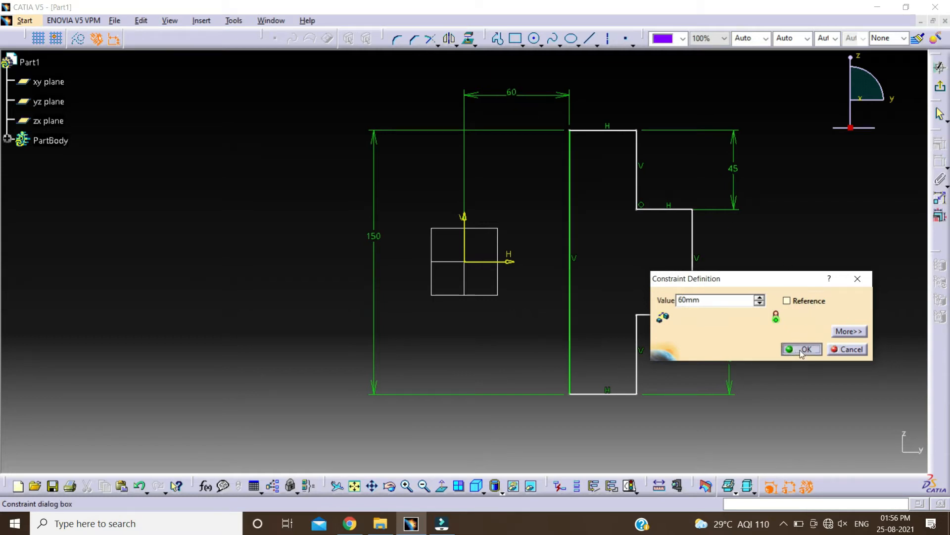
Dimension the distance between the profile's long vertical edge and its upper short vertical edge, and set it to 40 mm
{"action": "left_click", "coordinate": [640, 193]}
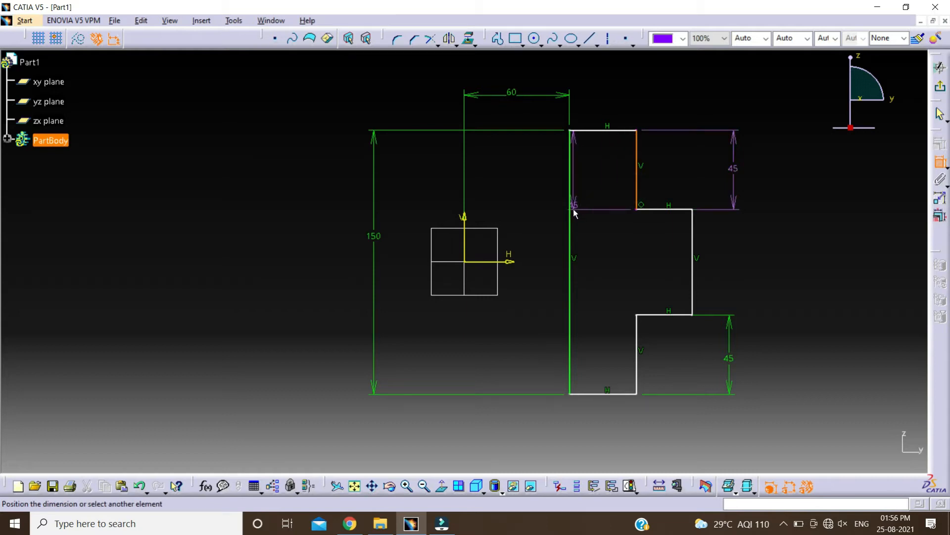
{"action": "left_click", "coordinate": [572, 215]}
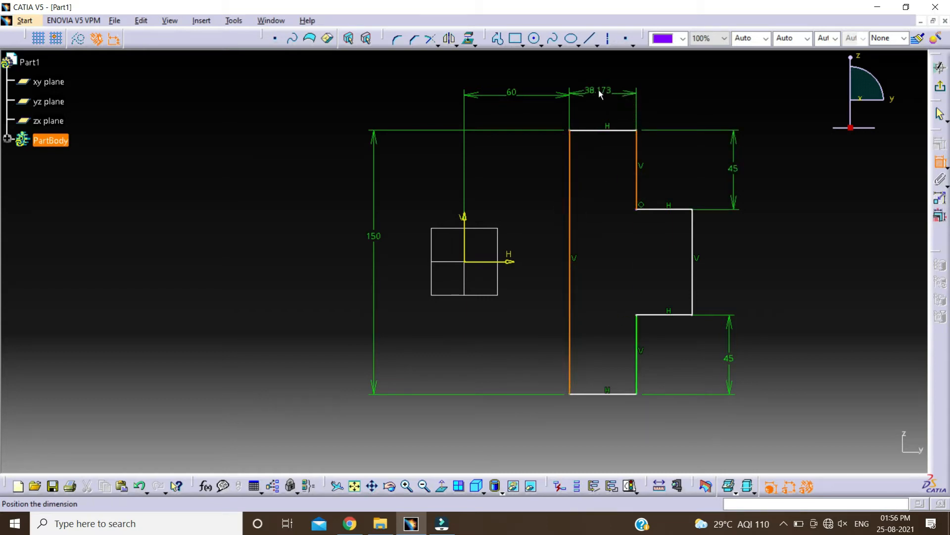
{"action": "left_click", "coordinate": [601, 97]}
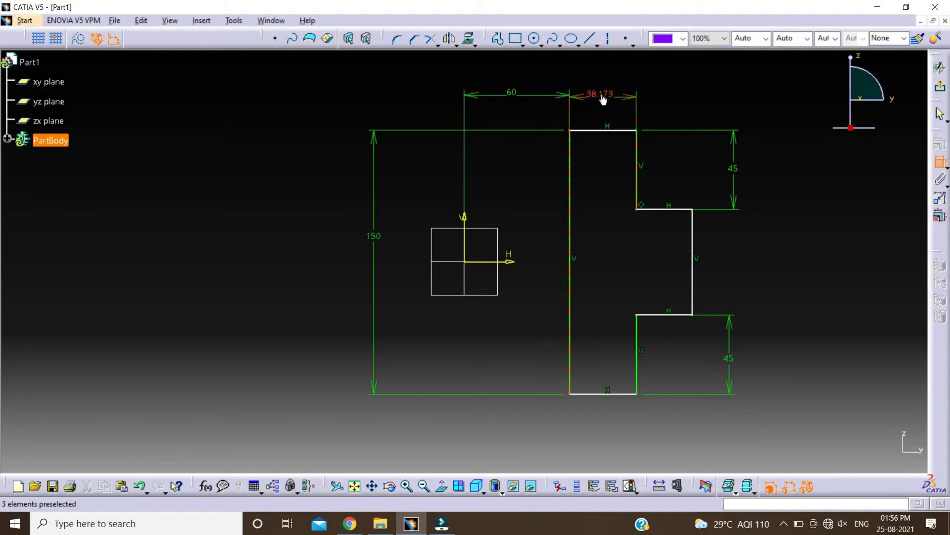
{"action": "double_click", "coordinate": [601, 94]}
{"action": "type", "text": "40"}
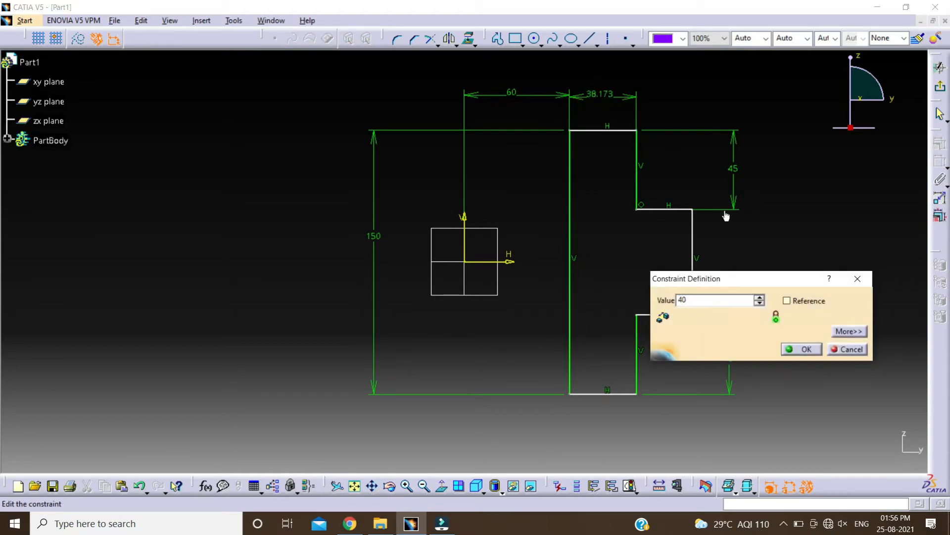
{"action": "key", "text": "Return"}
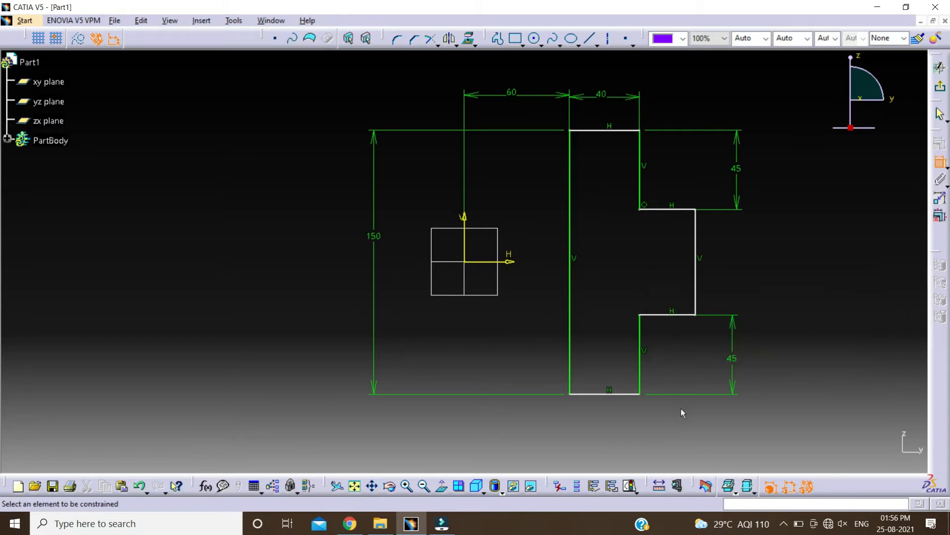
Constrain the profile's uppermost and lowermost horizontal edges to be symmetric about the H axis
{"action": "left_click", "coordinate": [625, 394]}
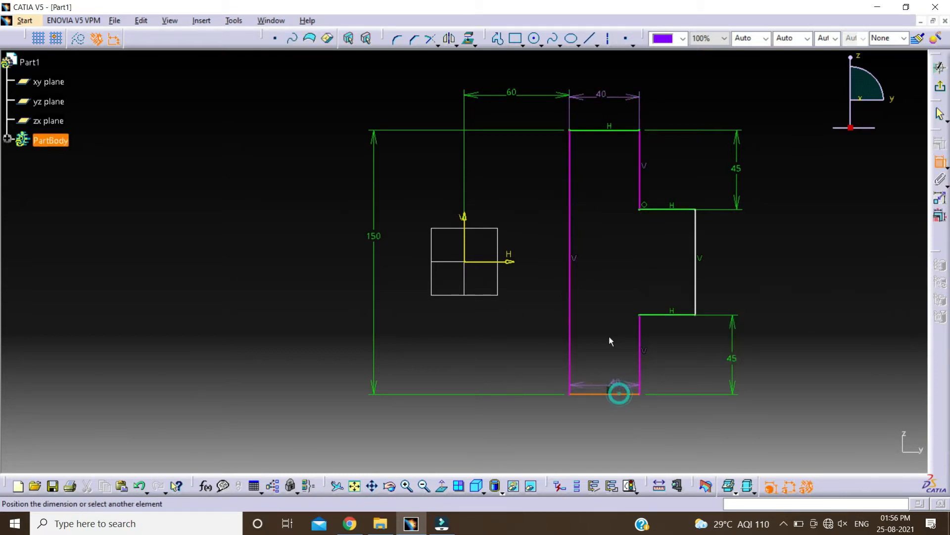
{"action": "left_click", "coordinate": [621, 131]}
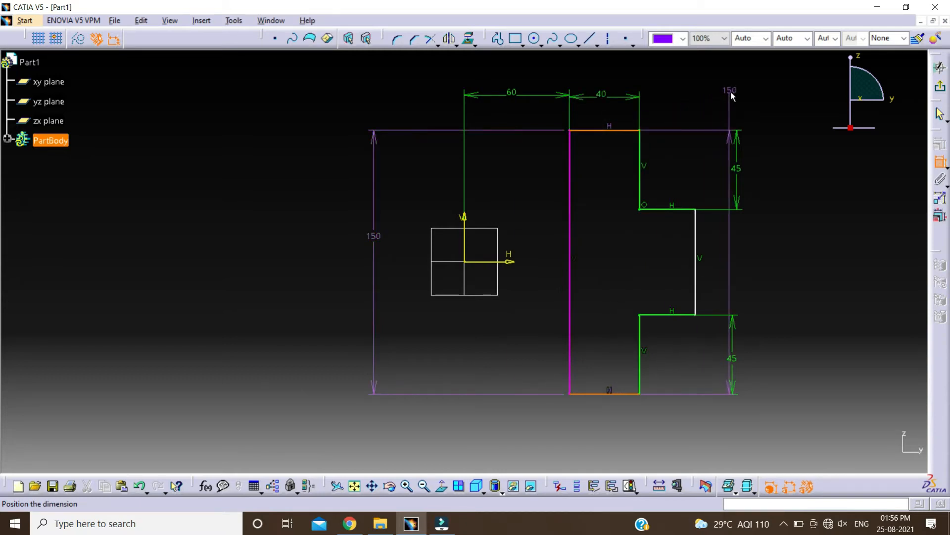
{"action": "right_click", "coordinate": [732, 94]}
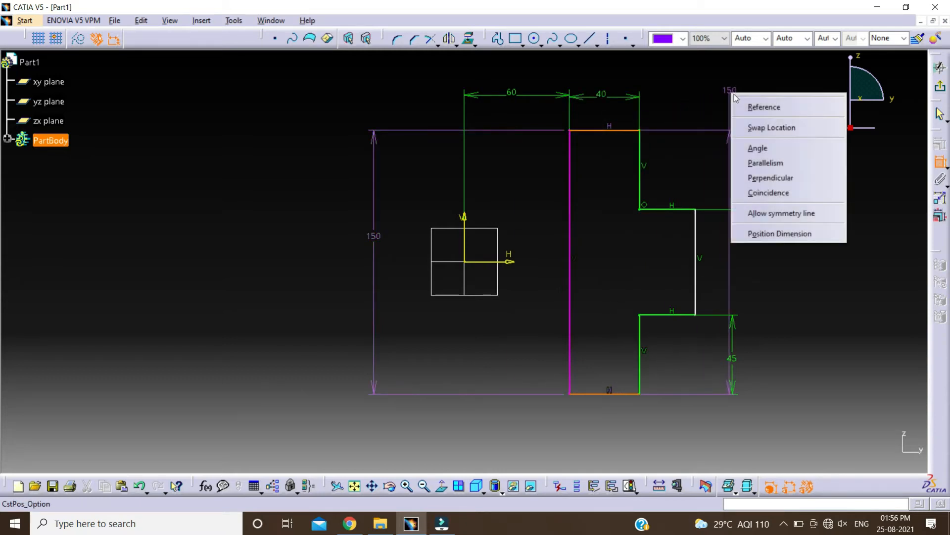
{"action": "left_click", "coordinate": [798, 213]}
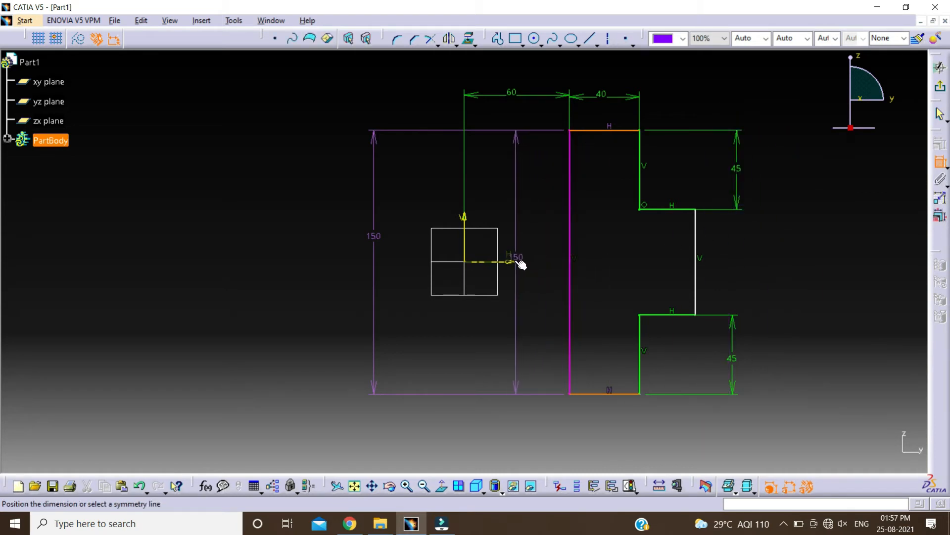
{"action": "left_click", "coordinate": [517, 263]}
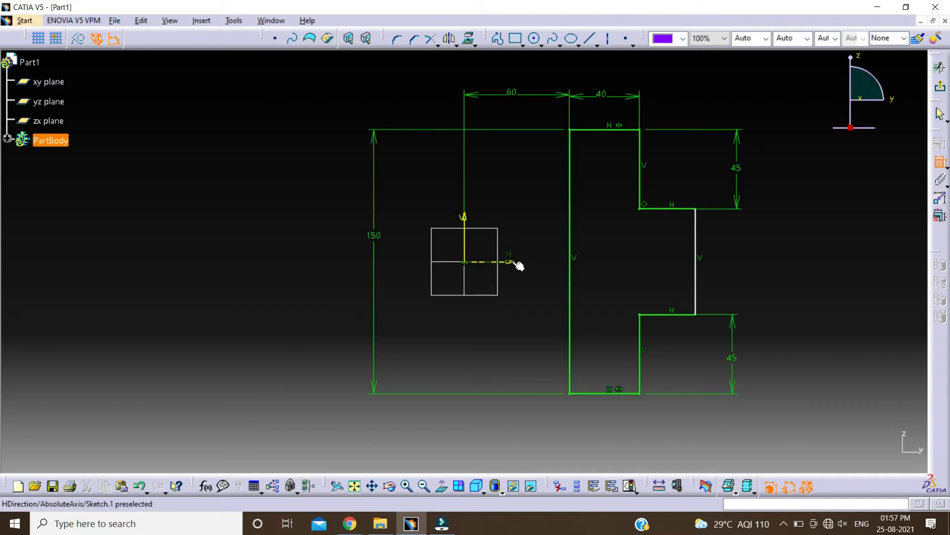
Dimension the projection's horizontal depth from the lower short vertical edge, set it to 40 mm, and exit the sketch
{"action": "left_click", "coordinate": [696, 280]}
{"action": "left_click", "coordinate": [640, 335]}
{"action": "left_click", "coordinate": [669, 424]}
{"action": "double_click", "coordinate": [670, 426]}
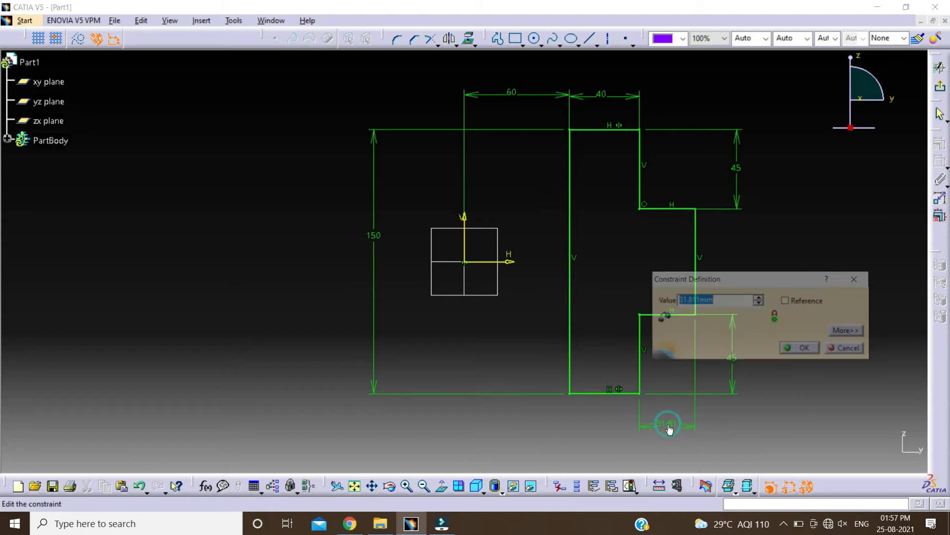
{"action": "type", "text": "40"}
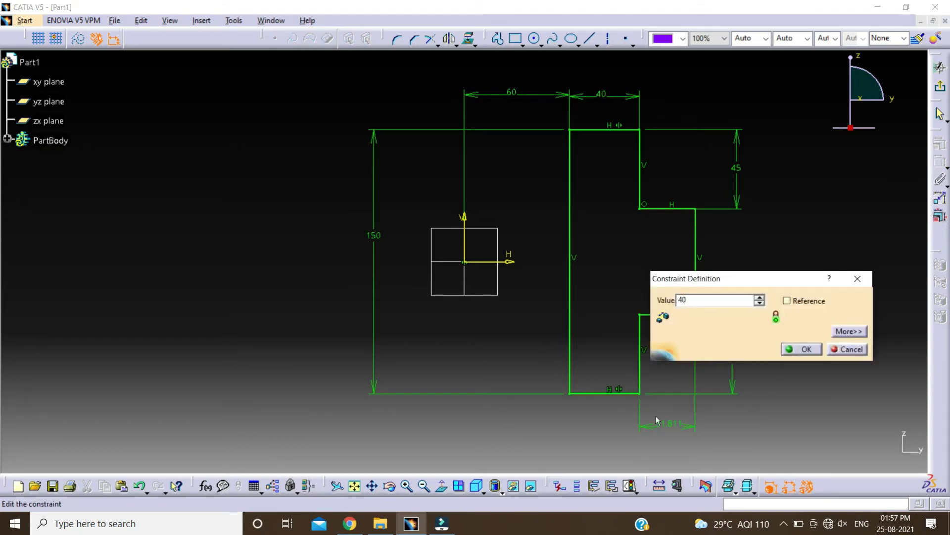
{"action": "left_click", "coordinate": [800, 349]}
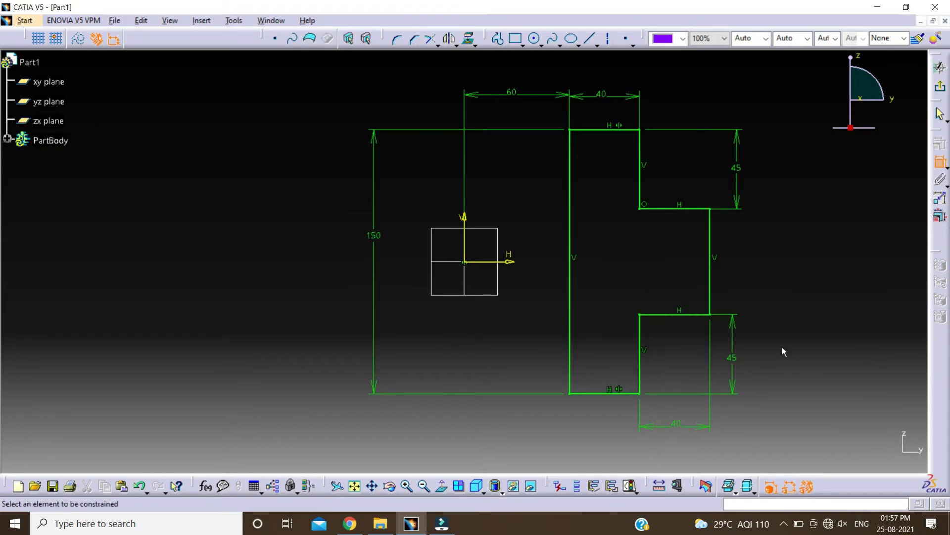
{"action": "left_click", "coordinate": [941, 89]}
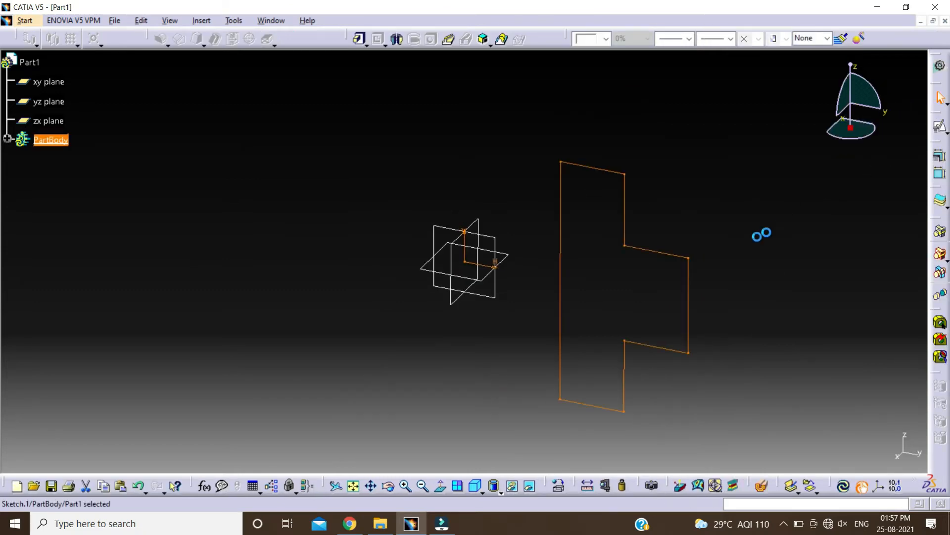
{"action": "left_click", "coordinate": [724, 262]}
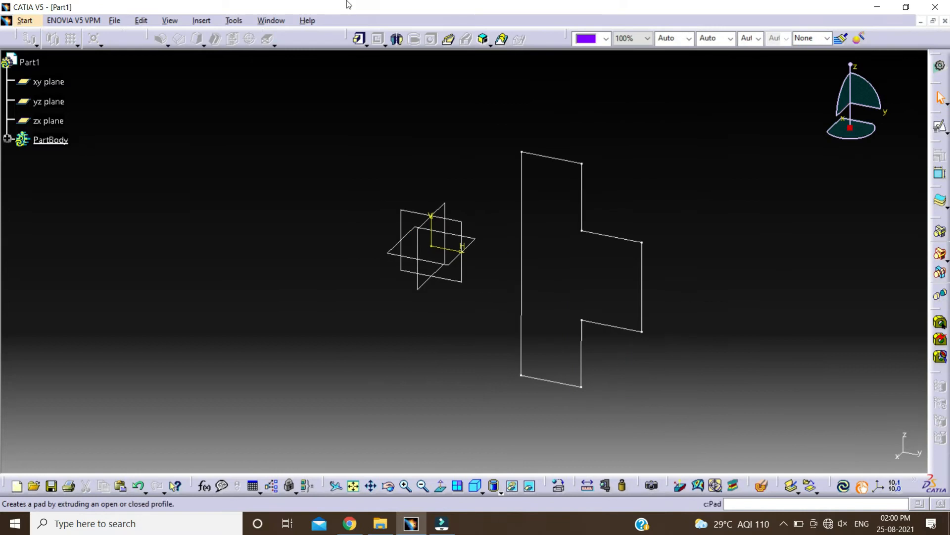
Define a Shaft from the stepped profile with the sketch's V axis as revolution axis, and preview it
{"action": "left_click", "coordinate": [398, 39]}
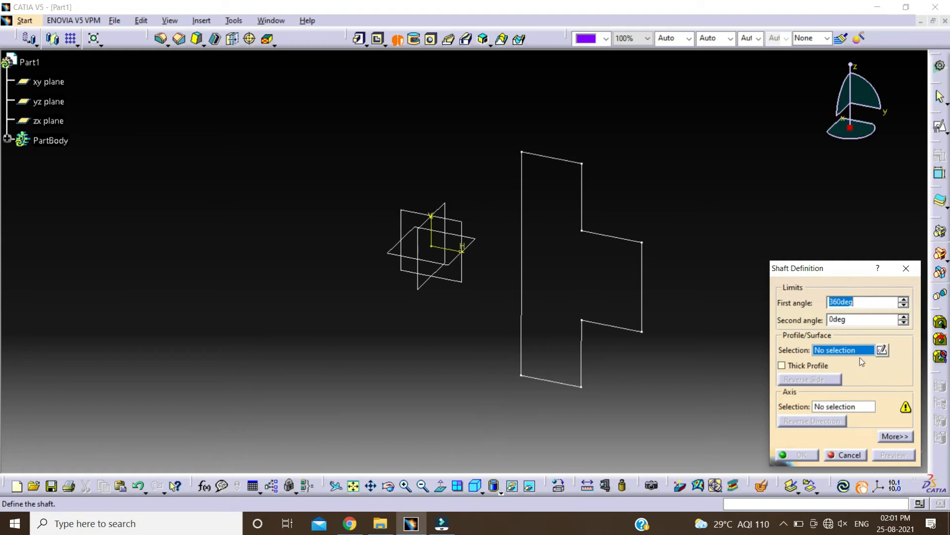
{"action": "left_click", "coordinate": [645, 318]}
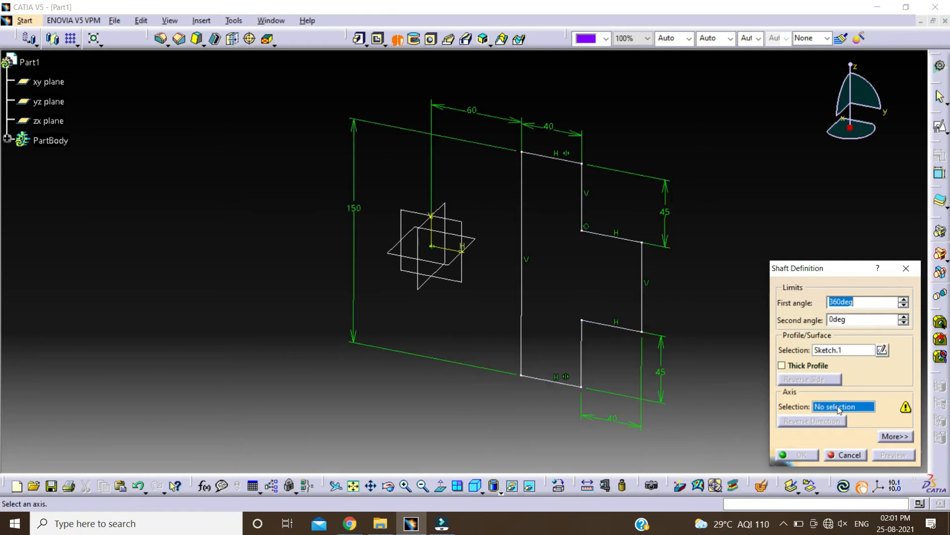
{"action": "left_click", "coordinate": [436, 240]}
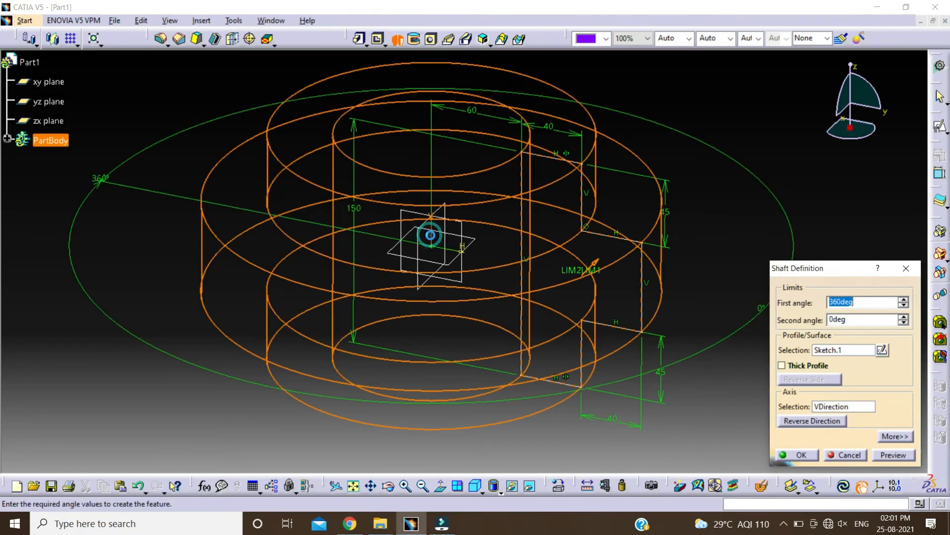
{"action": "left_click", "coordinate": [900, 453]}
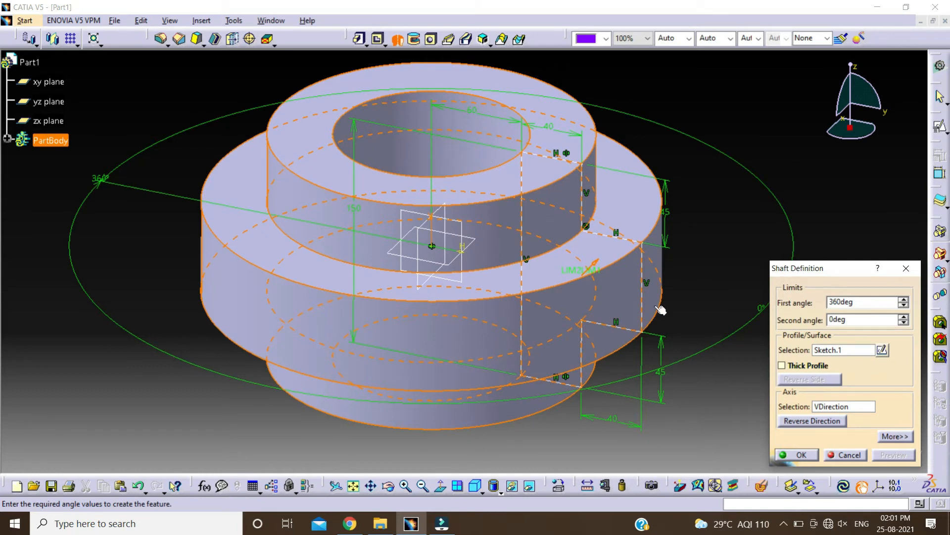
Set the shaft's first angle to 220 degrees and preview the partial revolution
{"action": "double_click", "coordinate": [823, 293]}
{"action": "left_click", "coordinate": [738, 386]}
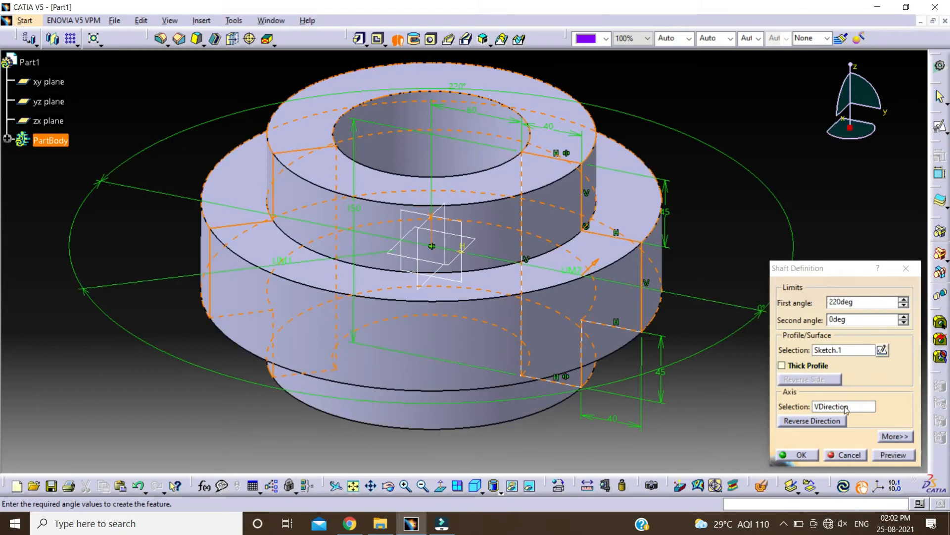
{"action": "left_click", "coordinate": [893, 456]}
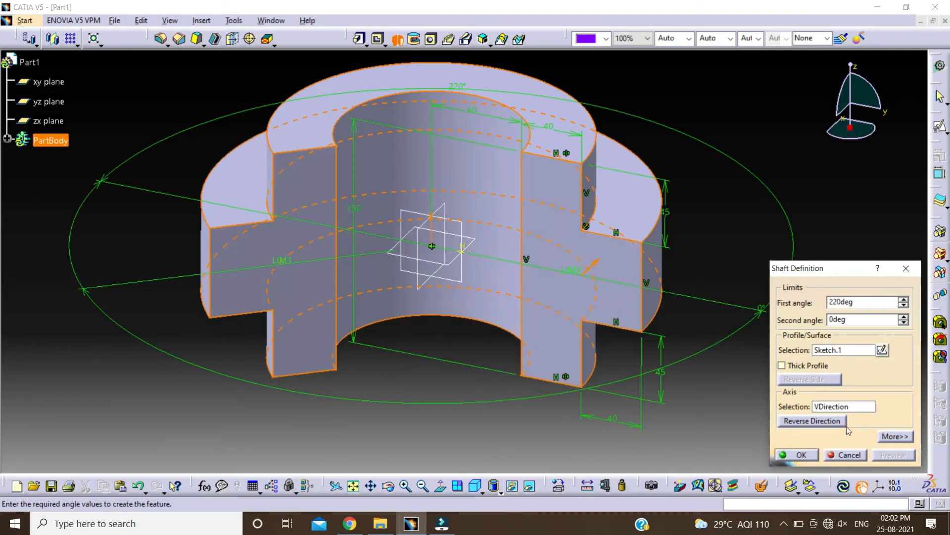
{"action": "mouse_move", "coordinate": [594, 222]}
{"action": "middle_mouse_down"}
{"action": "mouse_move", "coordinate": [613, 316]}
{"action": "mouse_move", "coordinate": [584, 203]}
{"action": "mouse_move", "coordinate": [463, 270]}
{"action": "mouse_move", "coordinate": [465, 329]}
{"action": "mouse_move", "coordinate": [509, 323]}
{"action": "middle_mouse_up"}
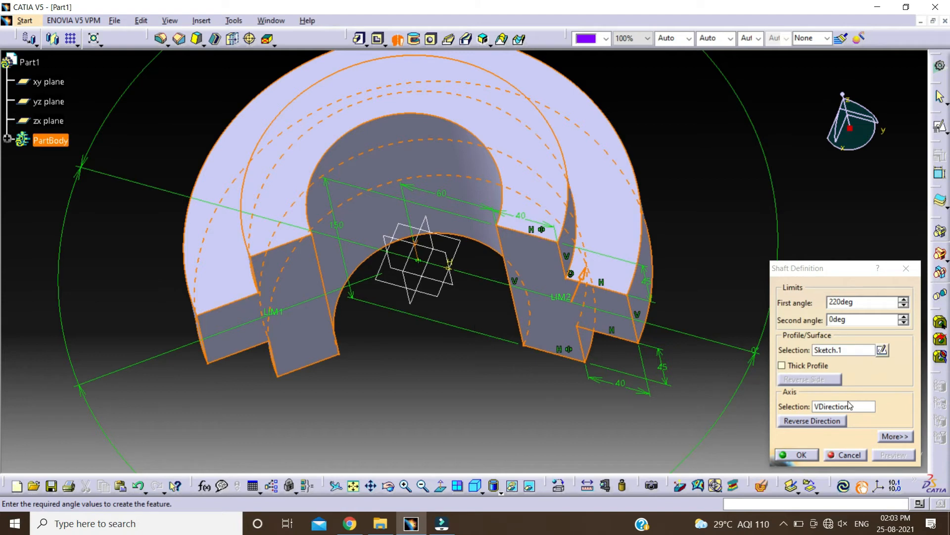
Replace the shaft's revolution axis with the Z Axis and preview the solid
{"action": "left_click", "coordinate": [830, 407]}
{"action": "right_click", "coordinate": [829, 407]}
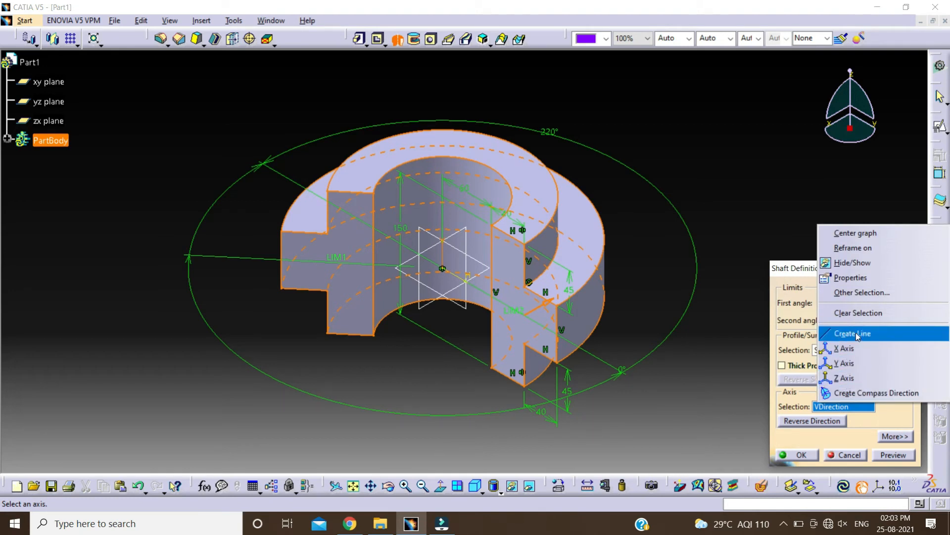
{"action": "left_click", "coordinate": [843, 378]}
{"action": "left_click", "coordinate": [893, 455]}
{"action": "middle_click_drag", "start_coordinate": [626, 342], "coordinate": [688, 250]}
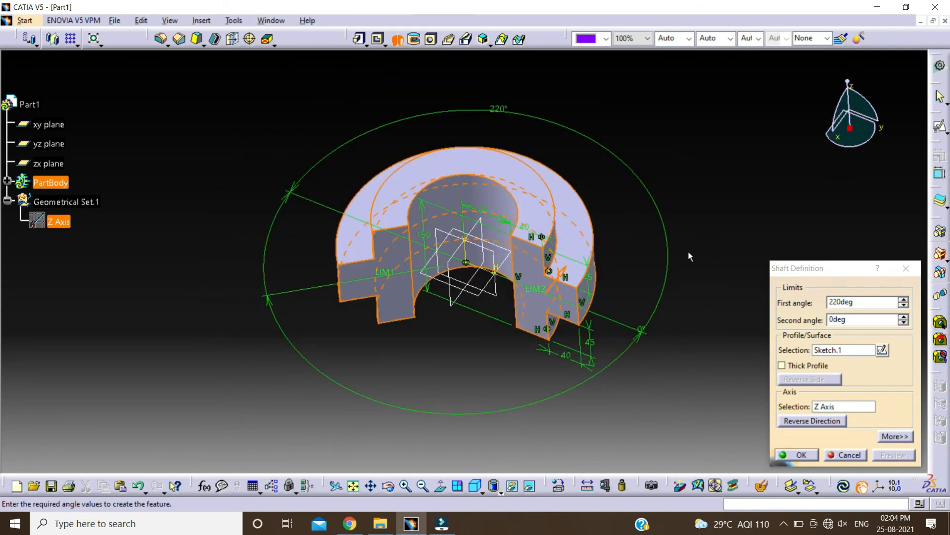
Set the shaft's second angle to 50 degrees, preview it, and create the shaft
{"action": "left_click", "coordinate": [855, 322]}
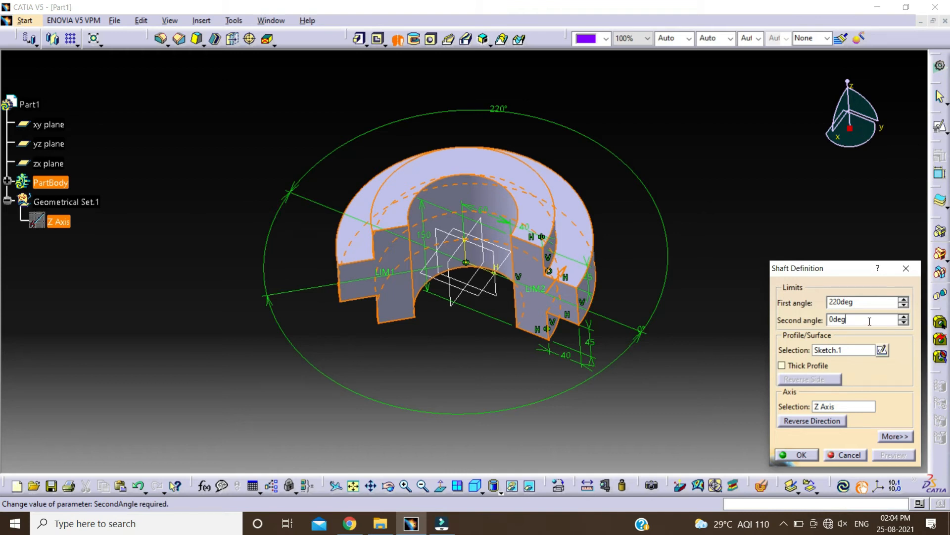
{"action": "left_click_drag", "start_coordinate": [863, 321], "coordinate": [808, 315]}
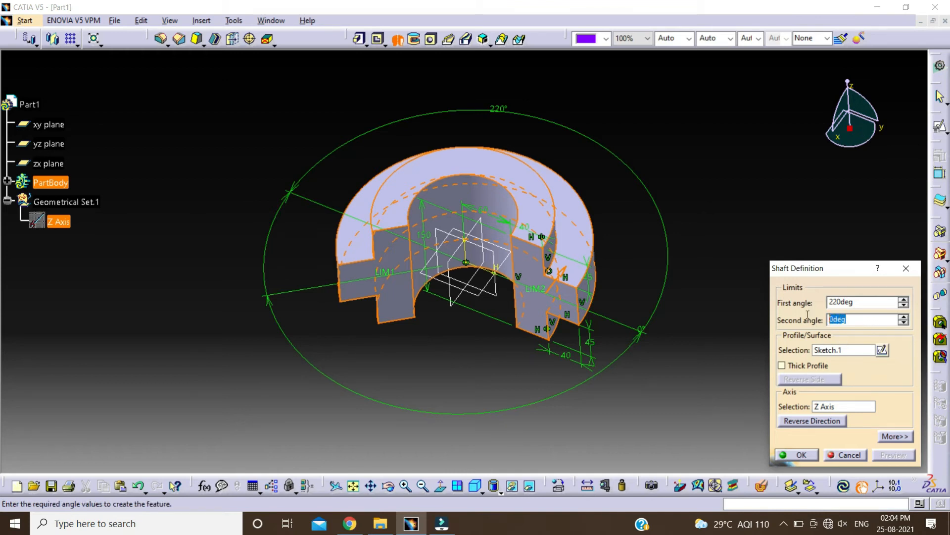
{"action": "type", "text": "50"}
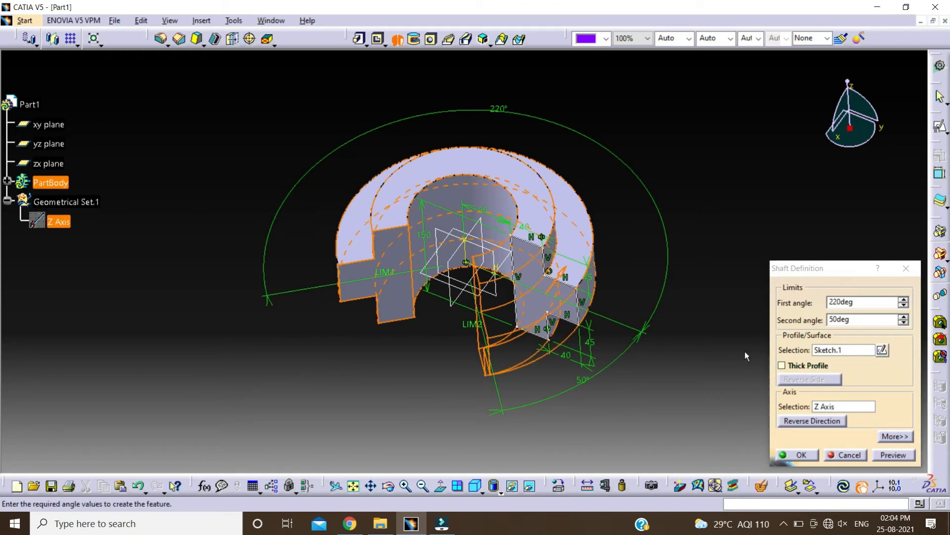
{"action": "left_click", "coordinate": [890, 456]}
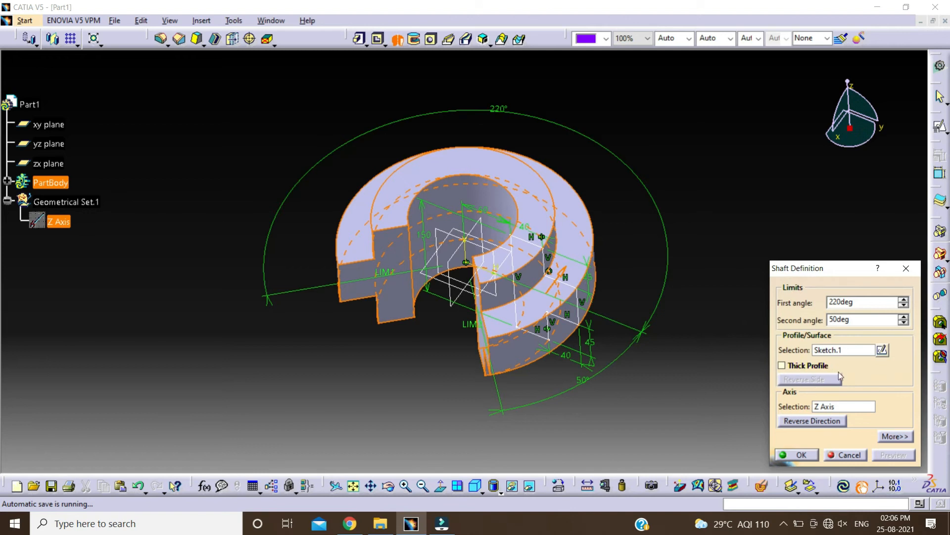
{"action": "left_click", "coordinate": [794, 454]}
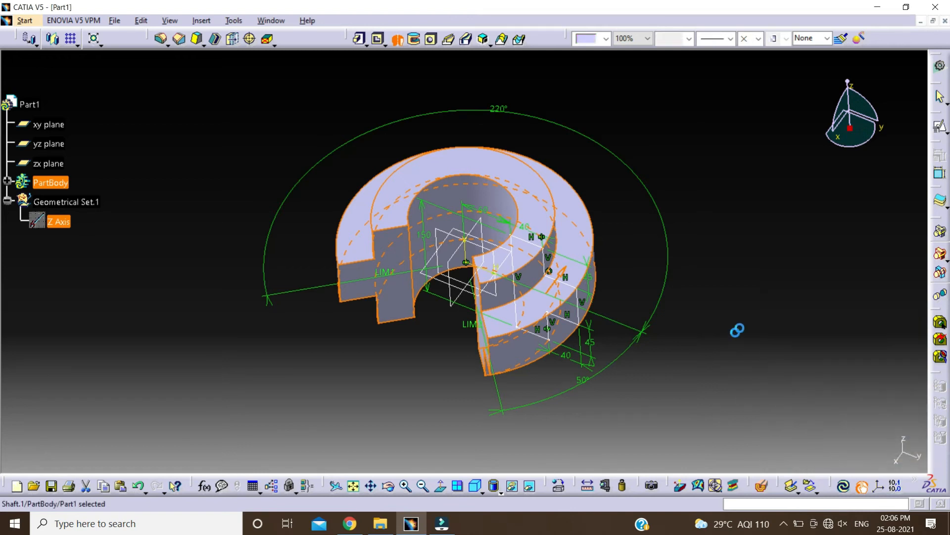
Create a new Part Design part with the name Part2
{"action": "left_click", "coordinate": [25, 21]}
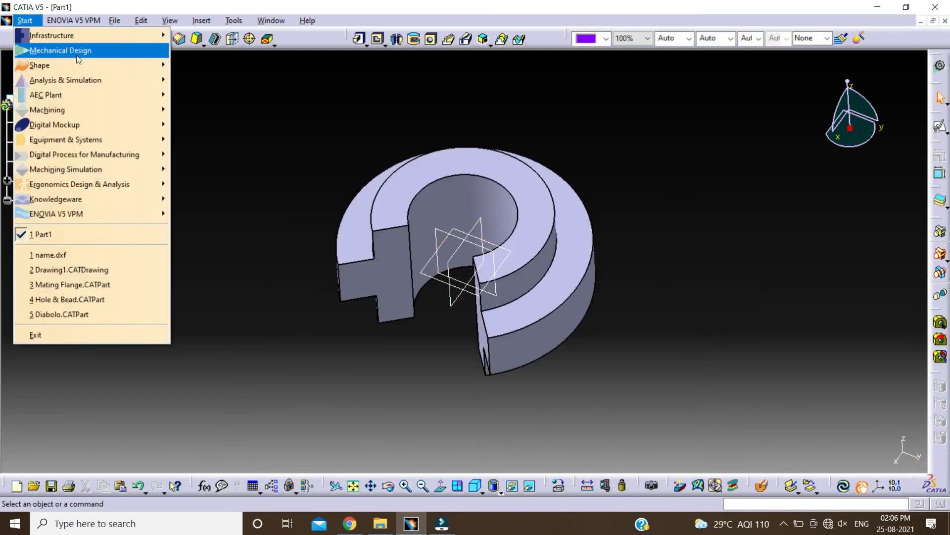
{"action": "mouse_move", "coordinate": [84, 50]}
{"action": "left_click", "coordinate": [229, 51]}
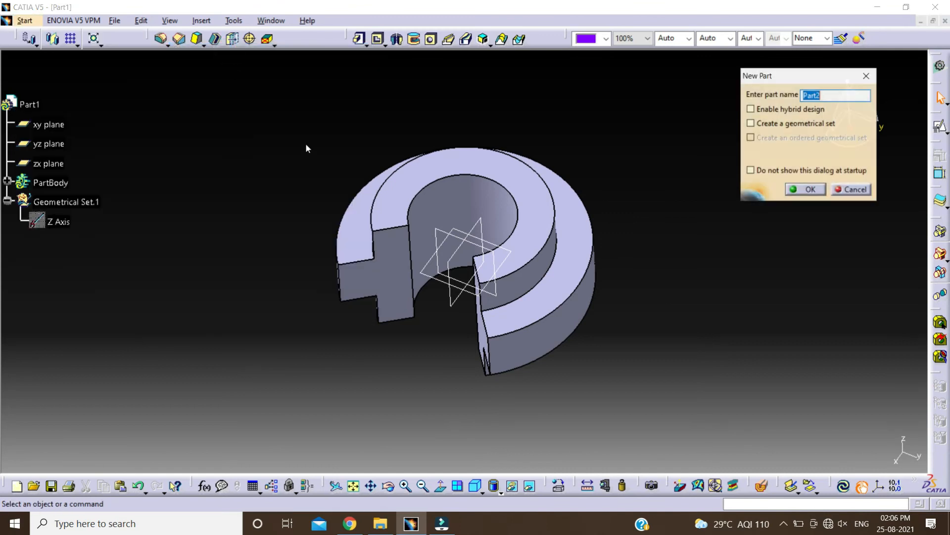
{"action": "left_click", "coordinate": [805, 189]}
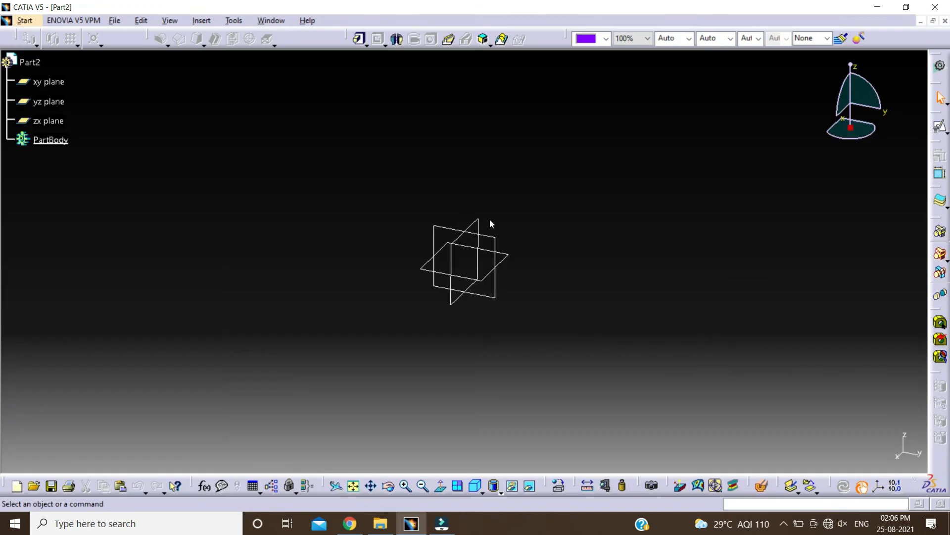
Open a positioned sketch on the yz plane of the new part
{"action": "left_click", "coordinate": [941, 128]}
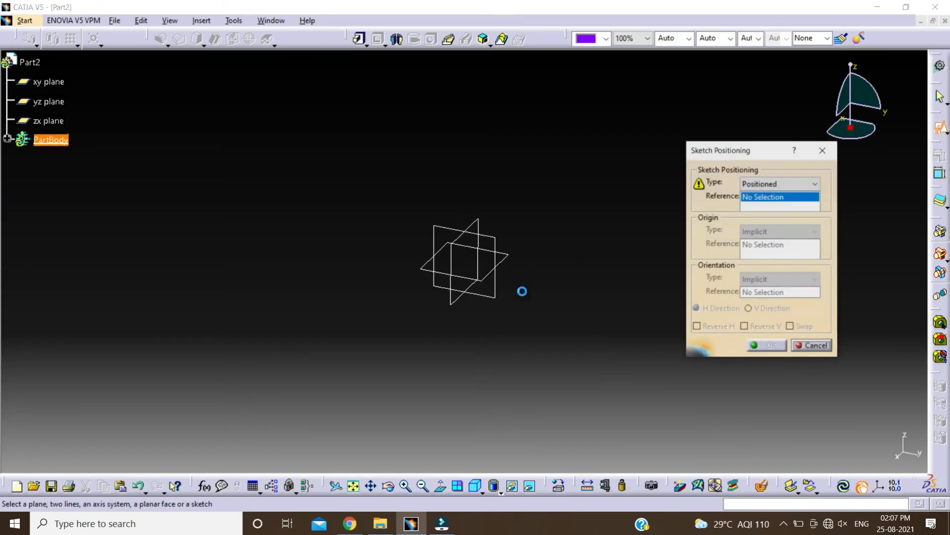
{"action": "left_click", "coordinate": [492, 300]}
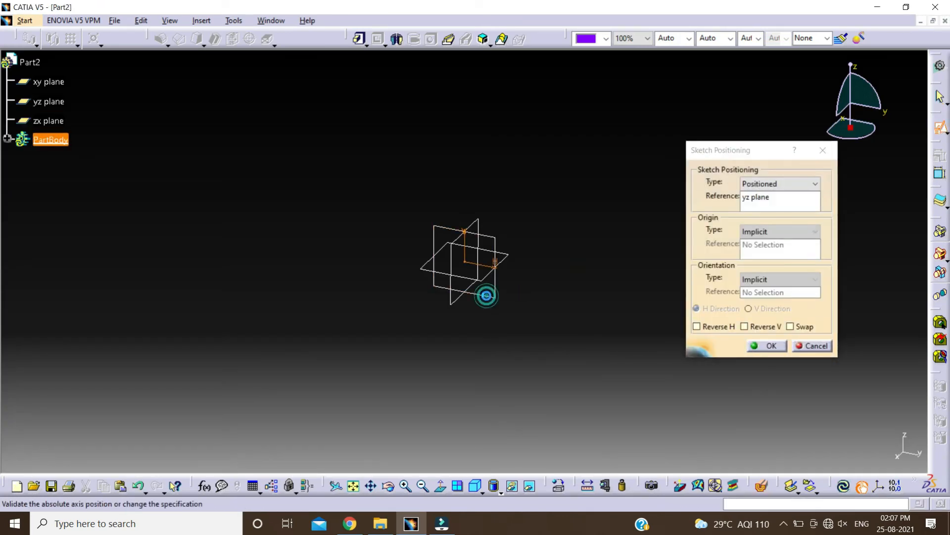
{"action": "left_click", "coordinate": [770, 345]}
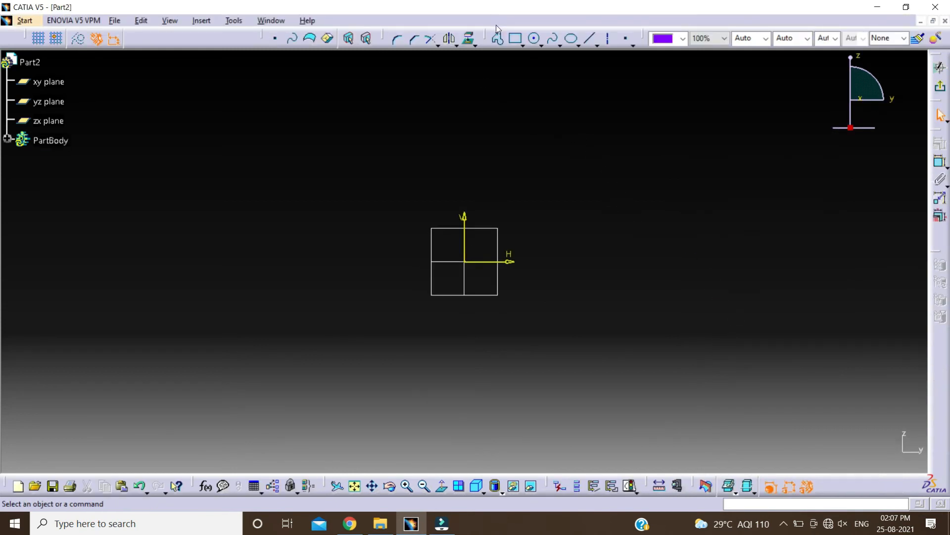
Sketch an open stepped profile of horizontal, vertical and sloping lines plus an about 9 mm vertical end on the H axis, and exit the sketch
{"action": "left_click", "coordinate": [498, 38]}
{"action": "left_click", "coordinate": [510, 109]}
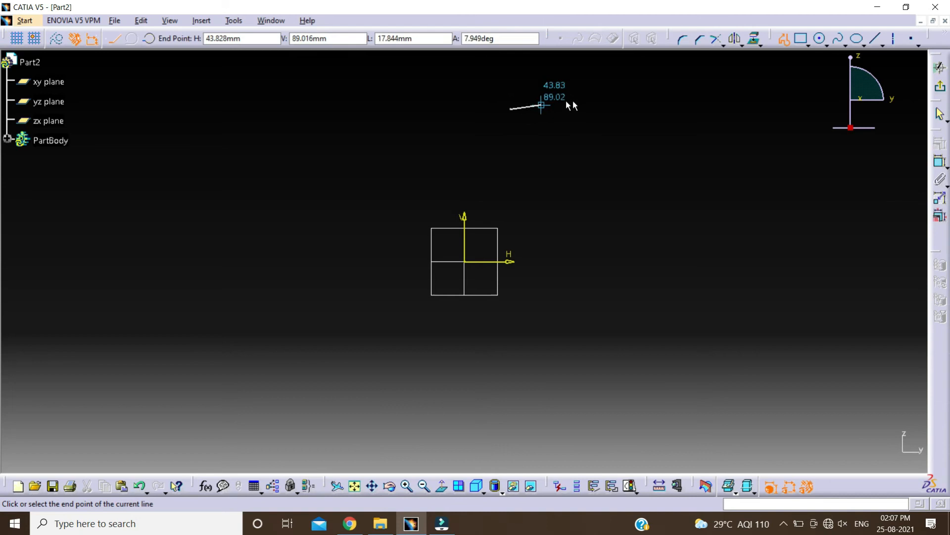
{"action": "left_click", "coordinate": [603, 109]}
{"action": "left_click", "coordinate": [603, 174]}
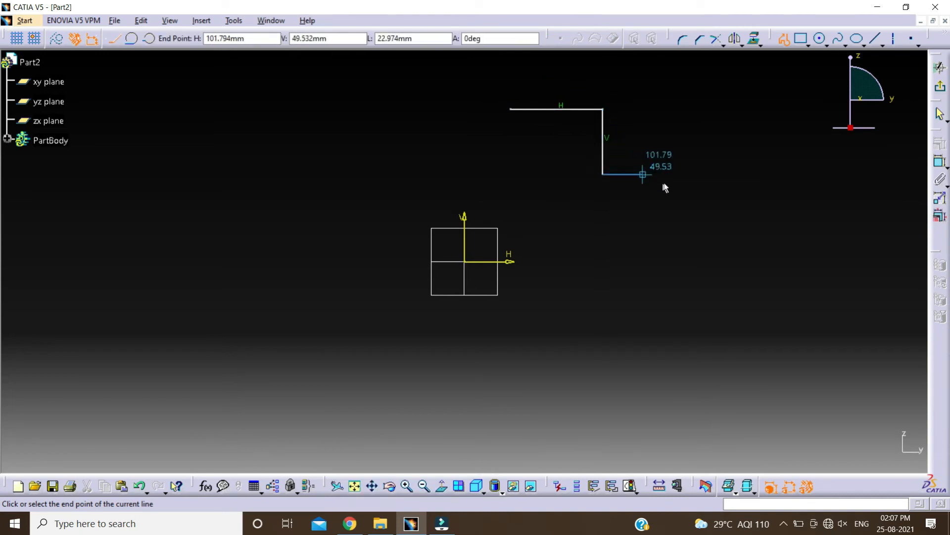
{"action": "left_click", "coordinate": [712, 245]}
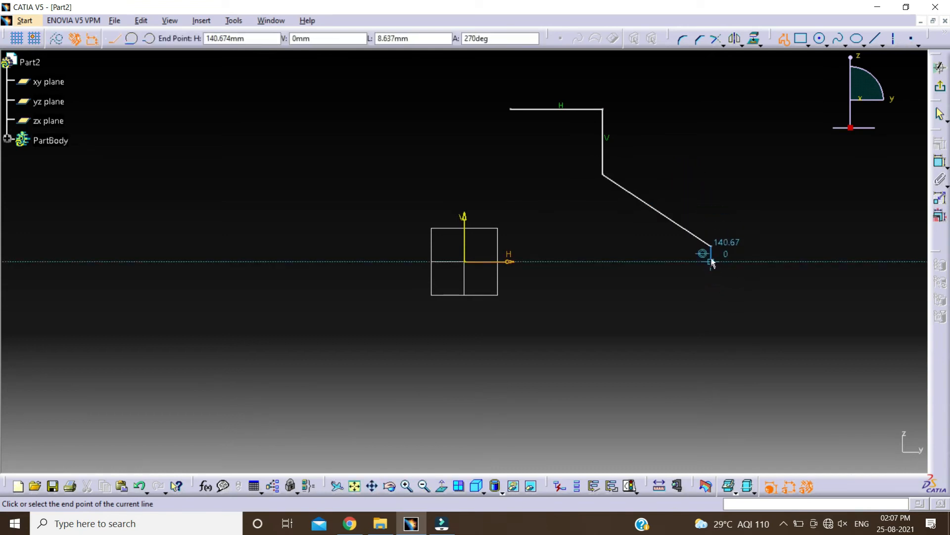
{"action": "double_click", "coordinate": [711, 262]}
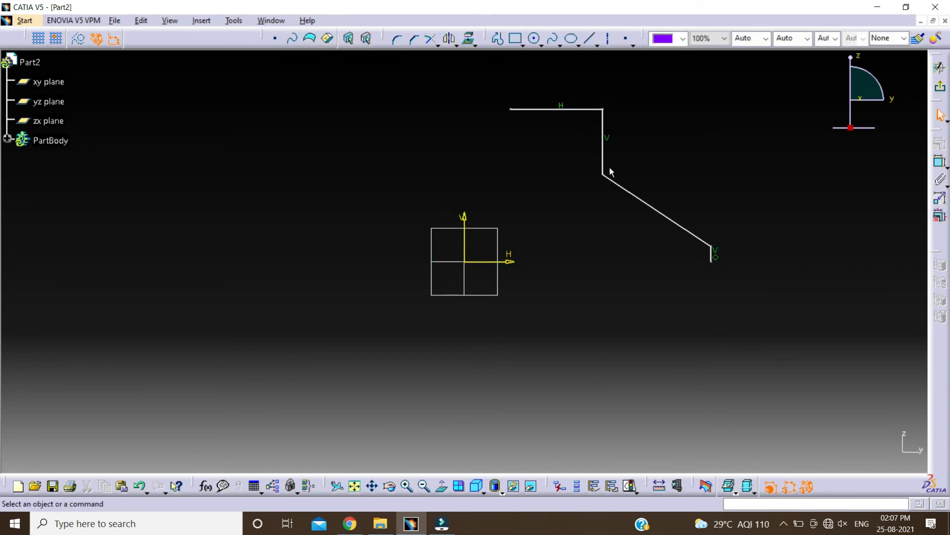
{"action": "left_click", "coordinate": [939, 86]}
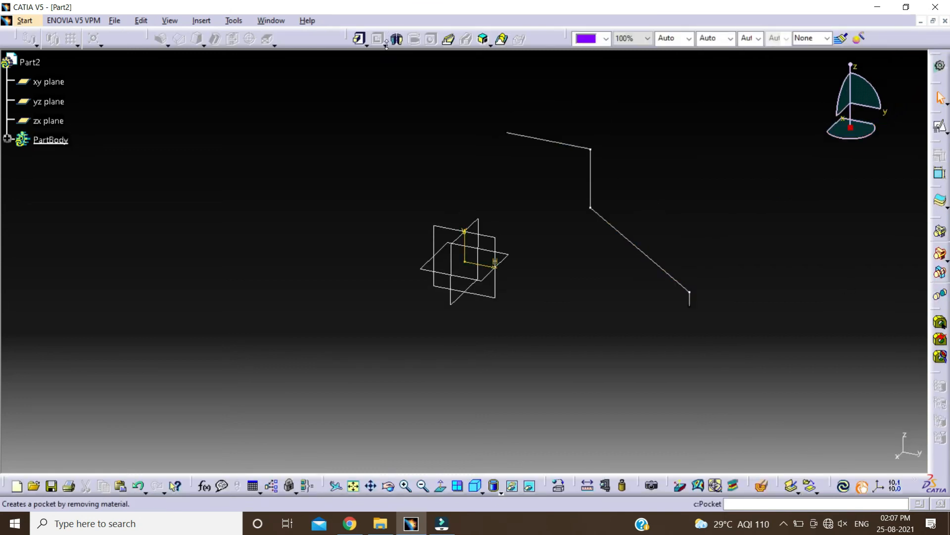
Start a Shaft from the open profile sketch with the Z Axis as its revolution axis
{"action": "left_click", "coordinate": [398, 39]}
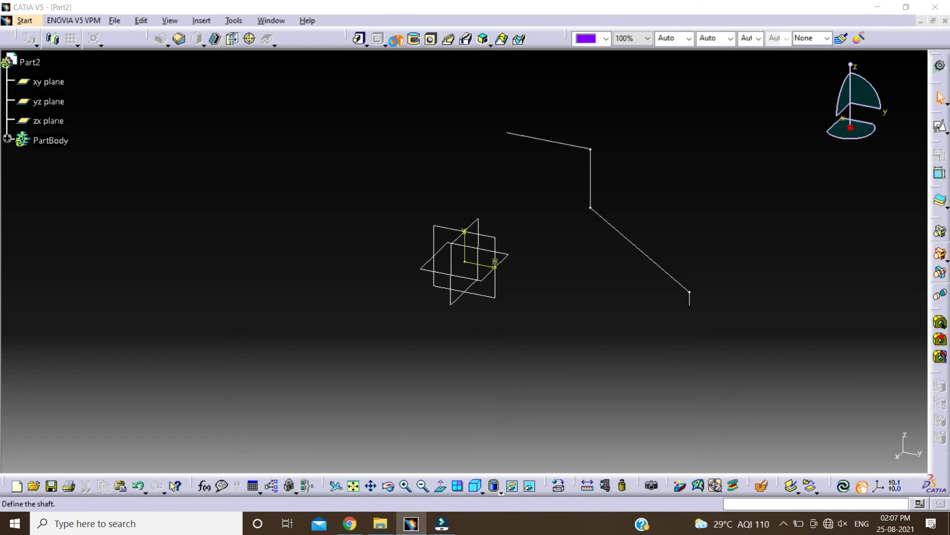
{"action": "left_click", "coordinate": [590, 177]}
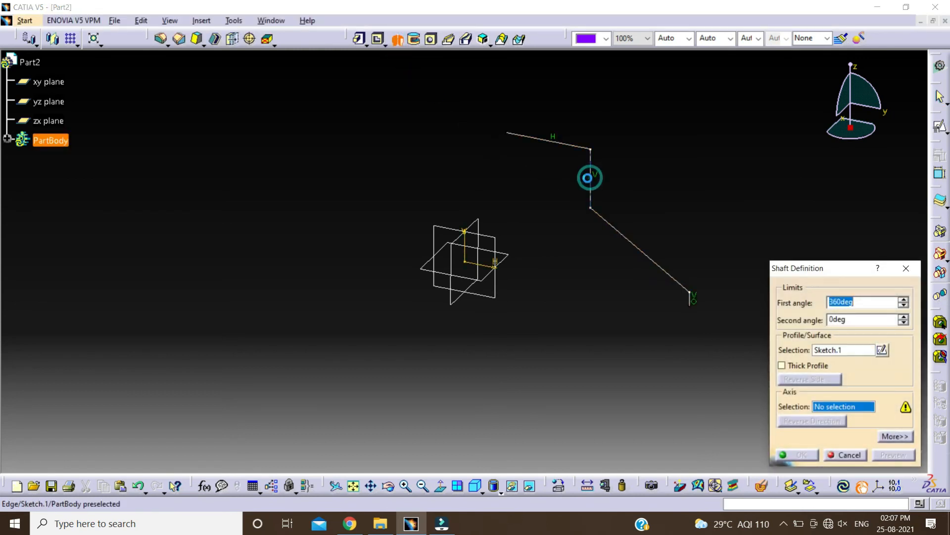
{"action": "right_click", "coordinate": [824, 408]}
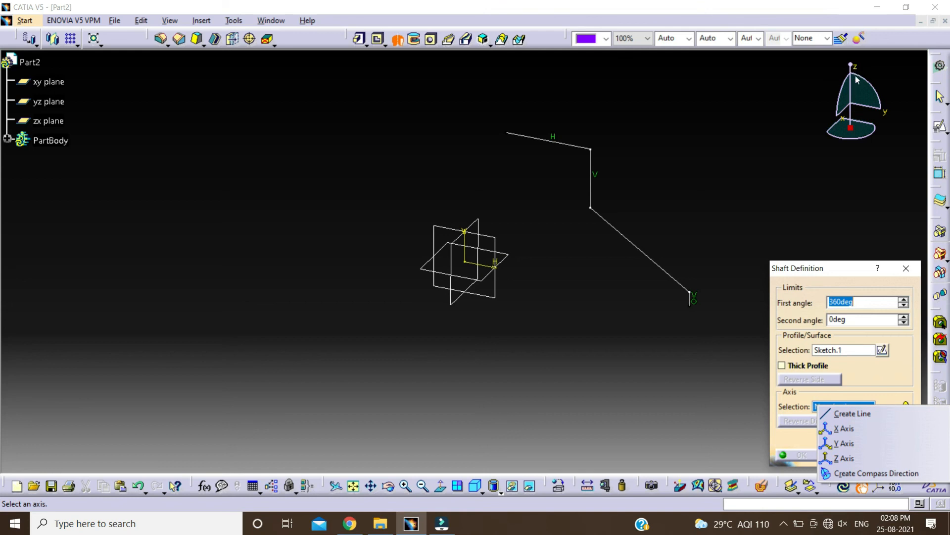
{"action": "left_click", "coordinate": [843, 458]}
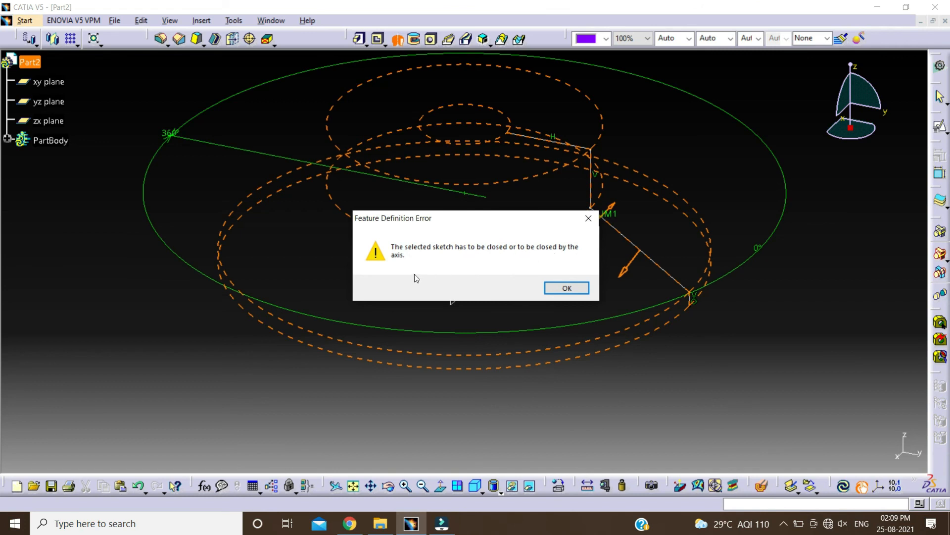
{"action": "left_click", "coordinate": [593, 221]}
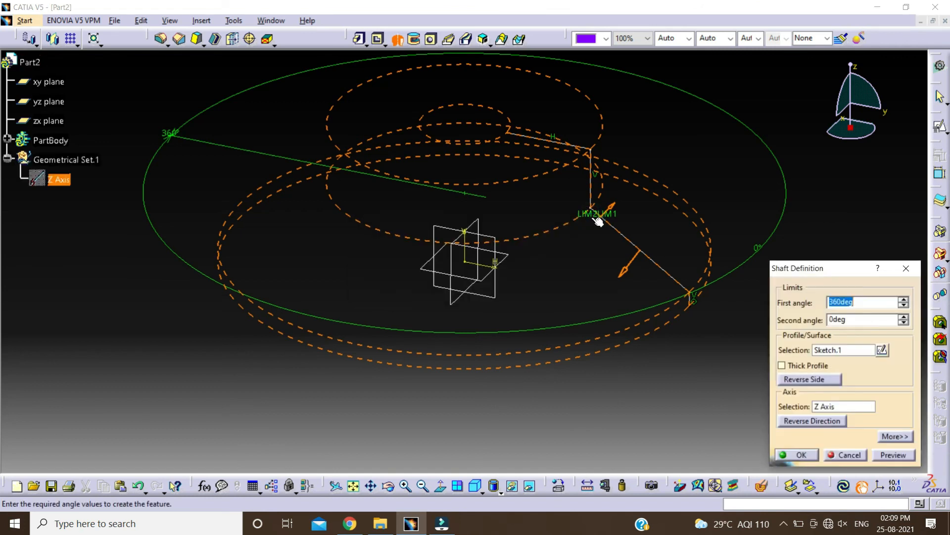
Make the shaft a thick profile with Thickness1 of 2 mm and Neutral Fiber enabled, preview it, and create the shaft
{"action": "left_click", "coordinate": [790, 366]}
{"action": "left_click", "coordinate": [867, 301]}
{"action": "left_click_drag", "start_coordinate": [867, 302], "coordinate": [820, 304]}
{"action": "type", "text": "2"}
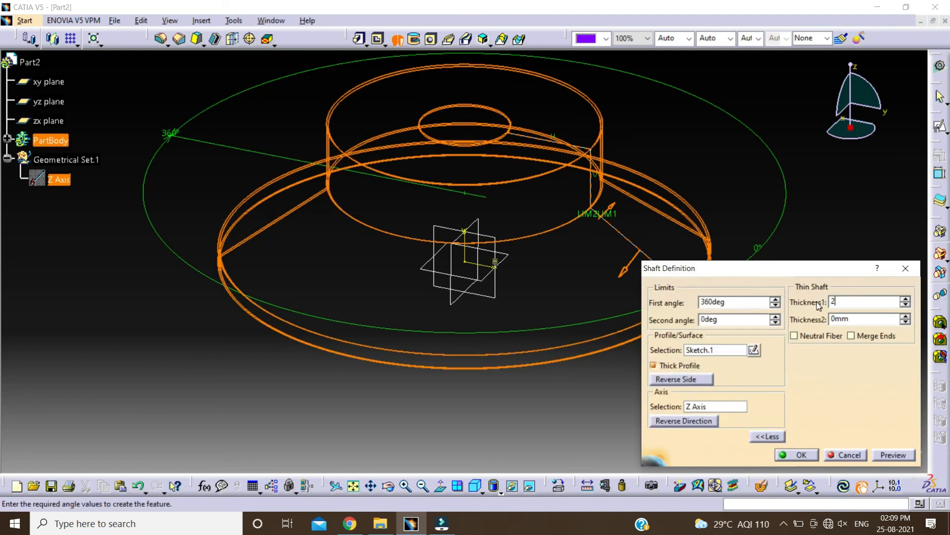
{"action": "left_click", "coordinate": [804, 336]}
{"action": "left_click", "coordinate": [892, 455]}
{"action": "left_click", "coordinate": [799, 454]}
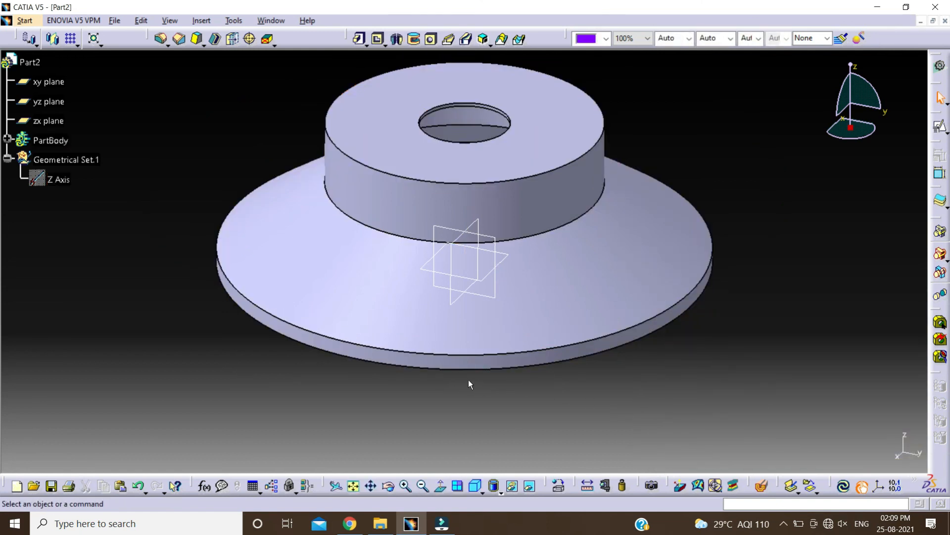
Edit the thin shaft to set its first angle to 270 degrees, and inspect the cut-open solid
{"action": "middle_click_drag", "start_coordinate": [541, 381], "coordinate": [535, 296]}
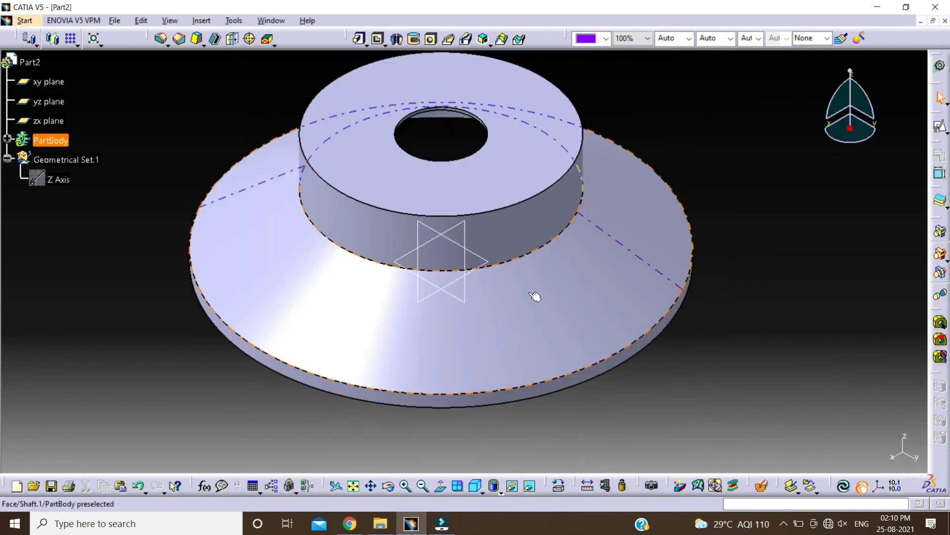
{"action": "double_click", "coordinate": [529, 292]}
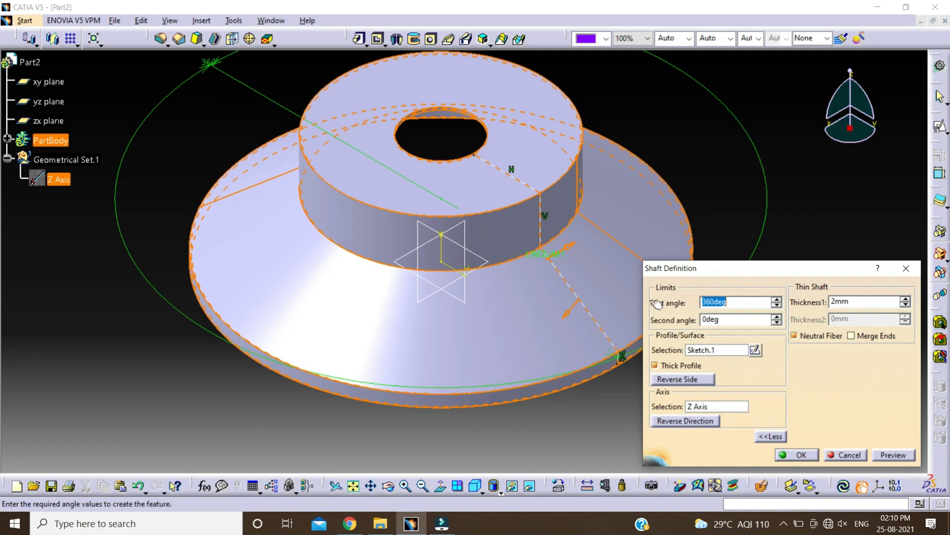
{"action": "type", "text": "270"}
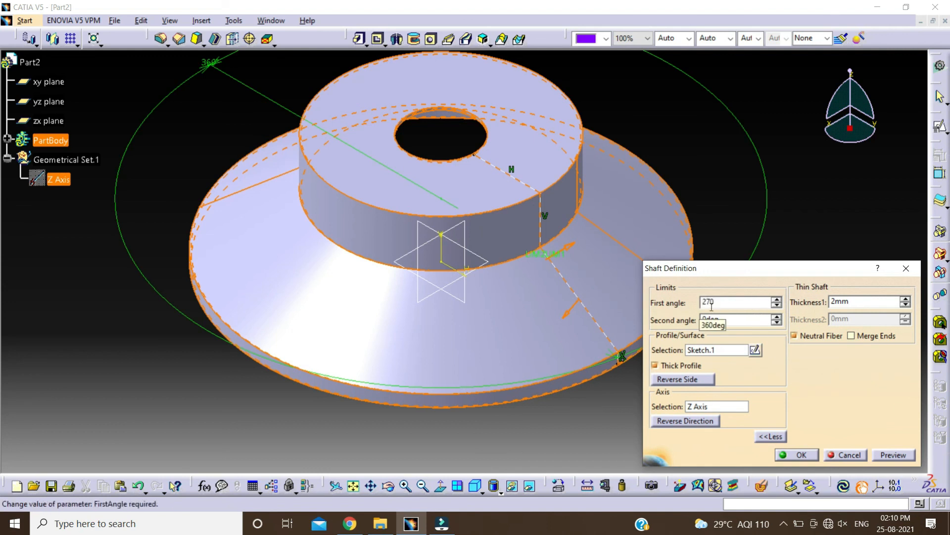
{"action": "left_click", "coordinate": [802, 455]}
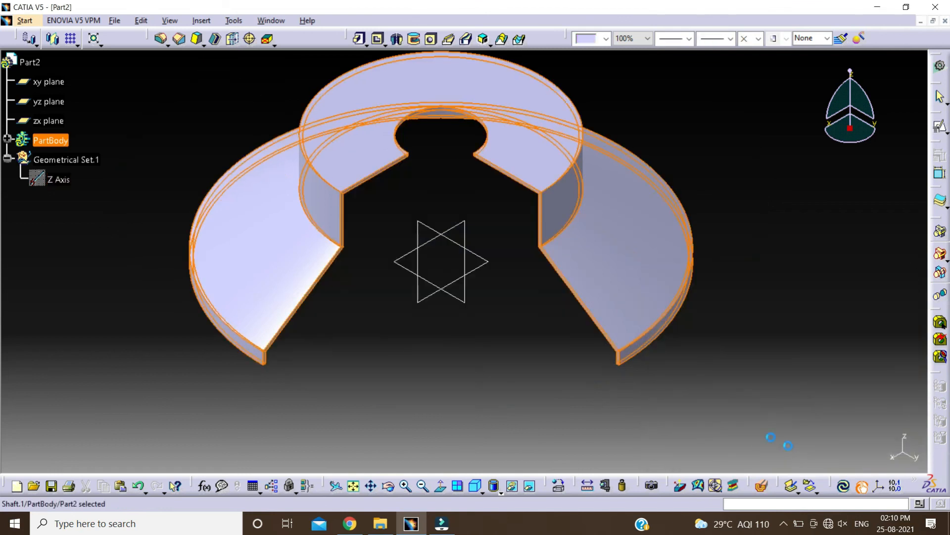
{"action": "middle_click_drag", "start_coordinate": [596, 369], "coordinate": [464, 349]}
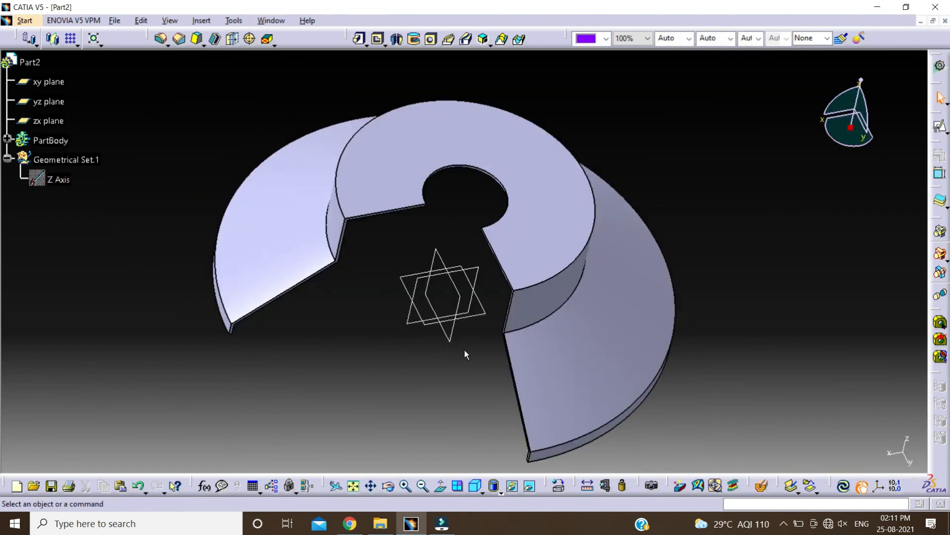